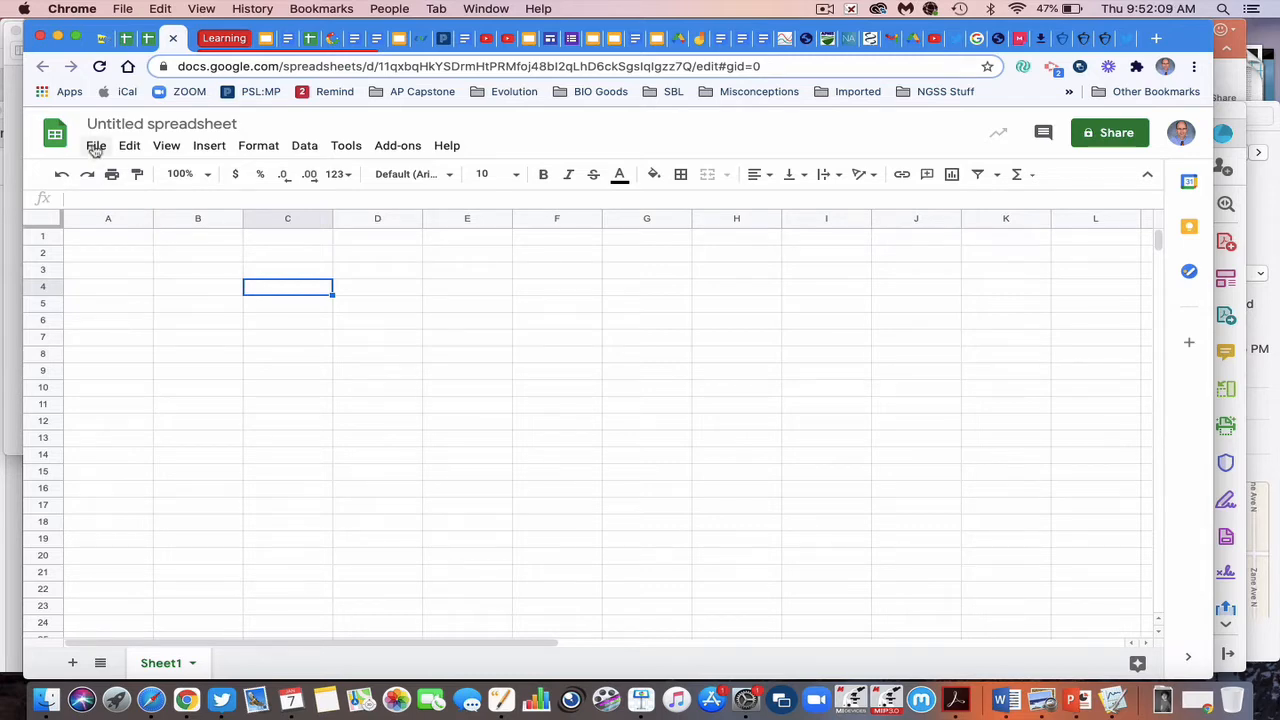
- Import the student group's conductivity CSV file from the Desktop, replacing the spreadsheet and detecting the separator automatically
left_click(95, 148)
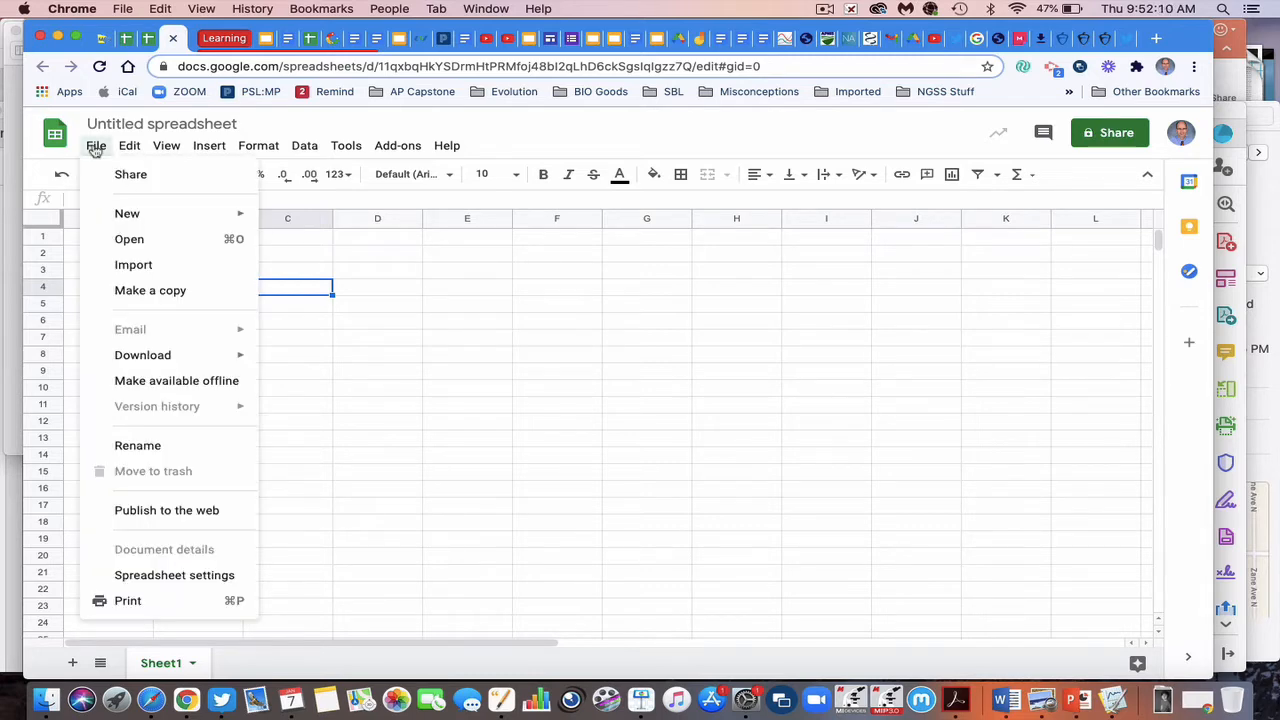
left_click(133, 265)
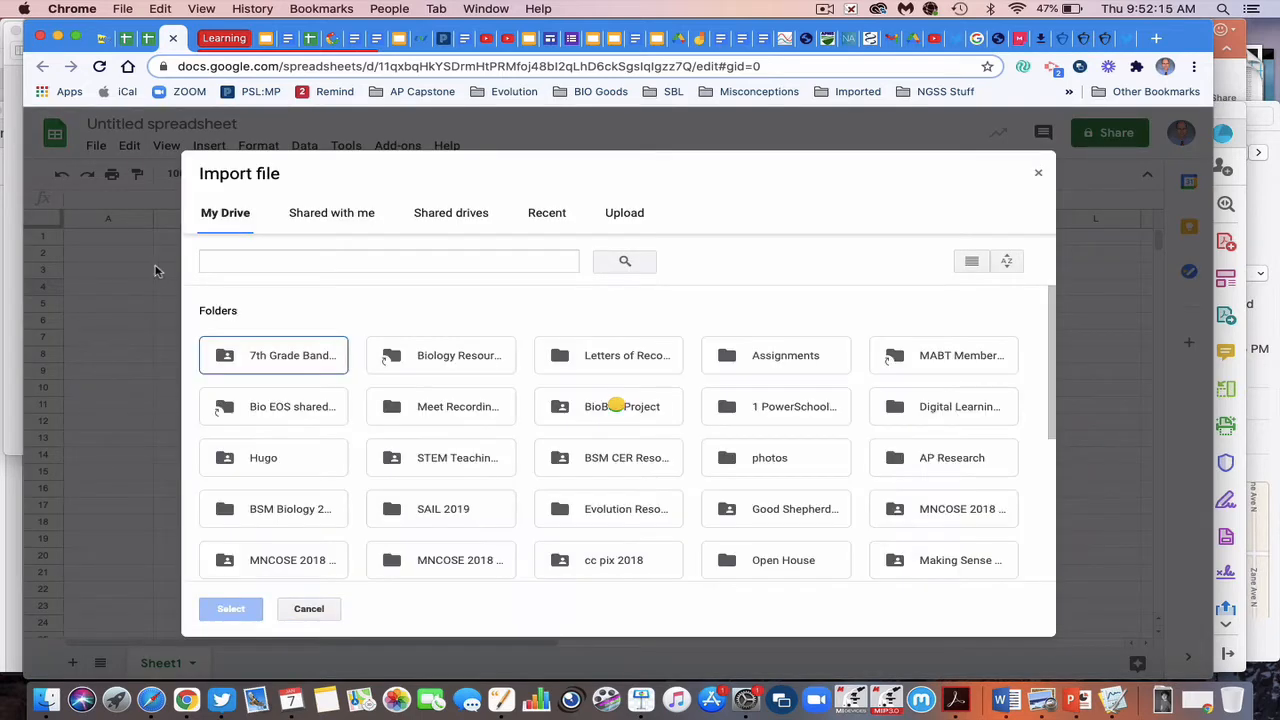
left_click(636, 217)
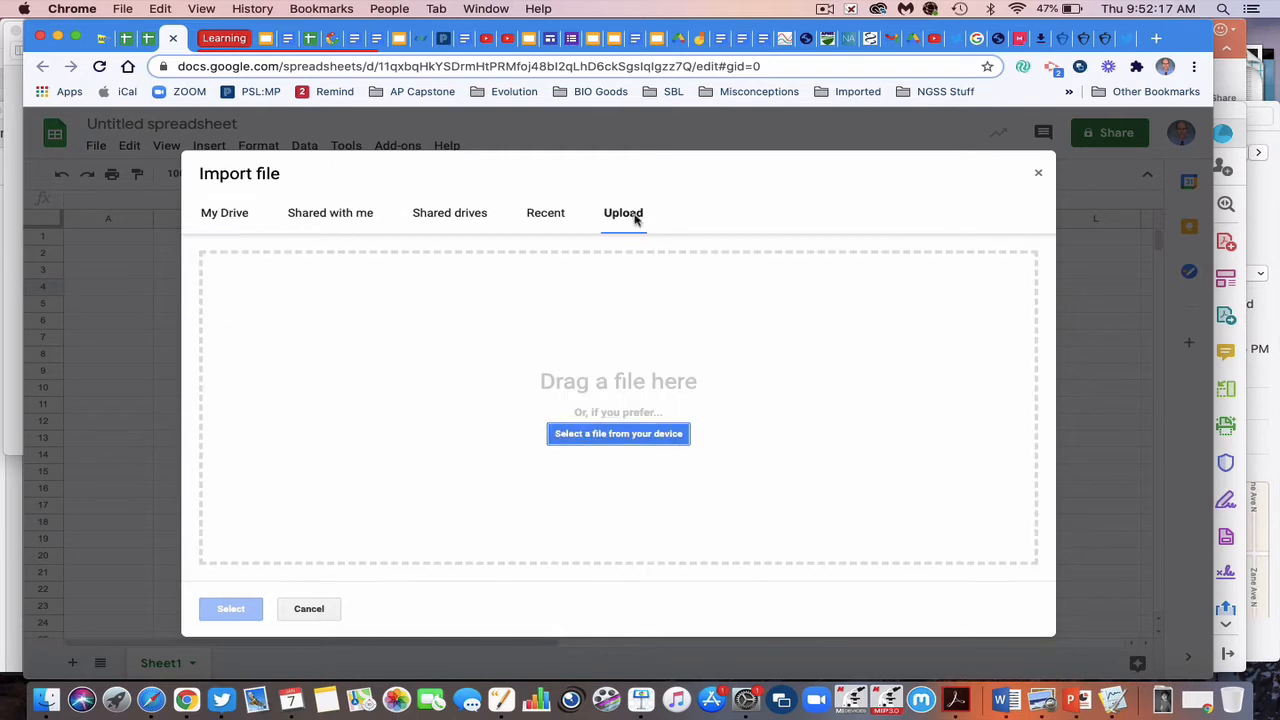
left_click(607, 434)
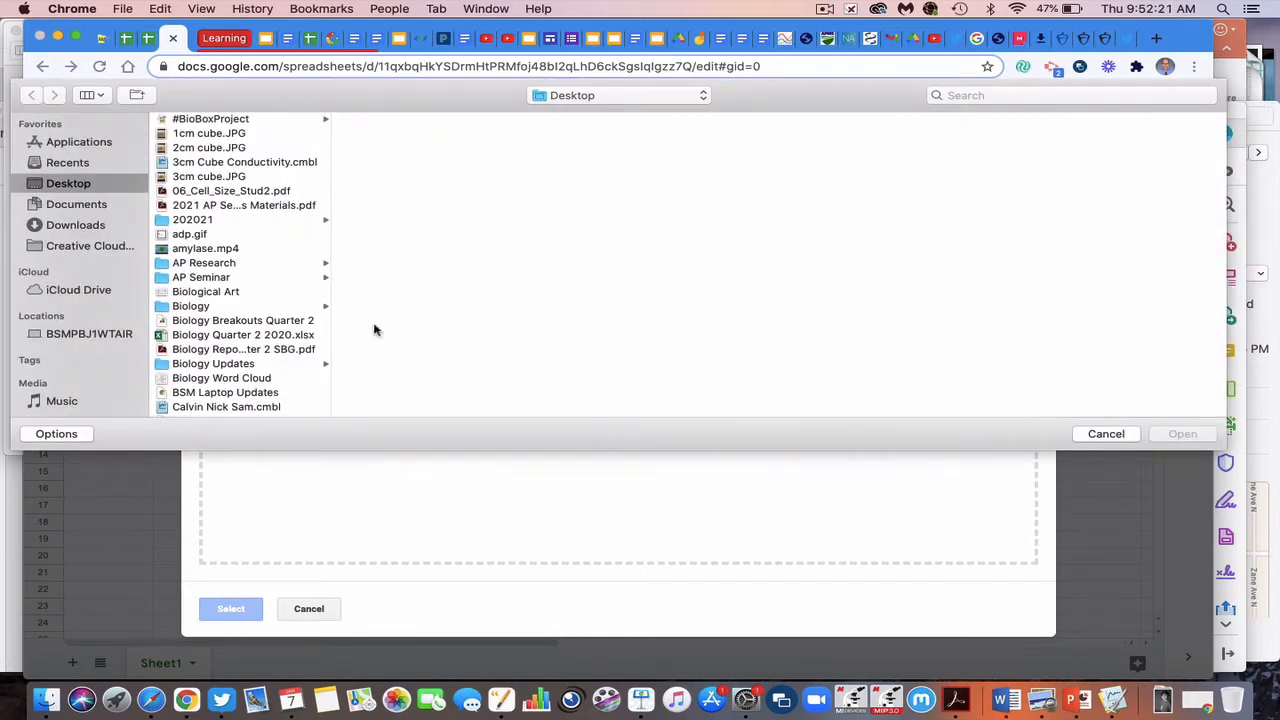
scroll(260, 310, "down", 3)
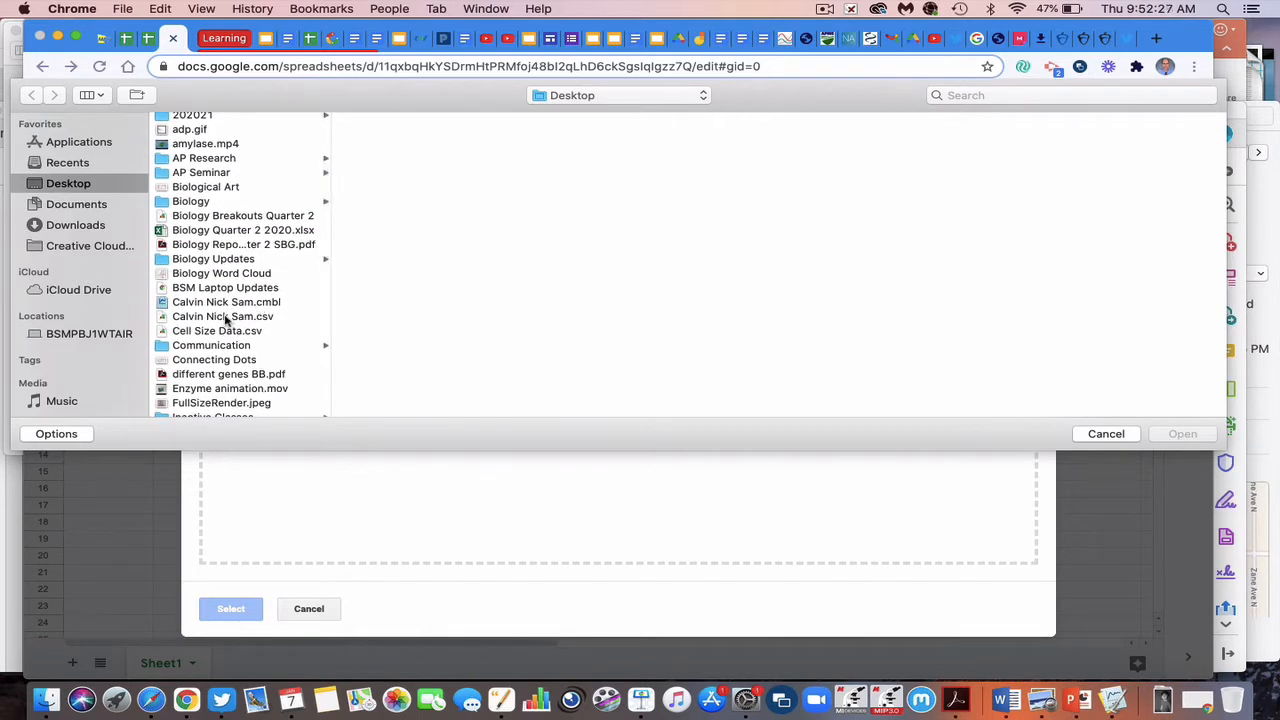
left_click(226, 318)
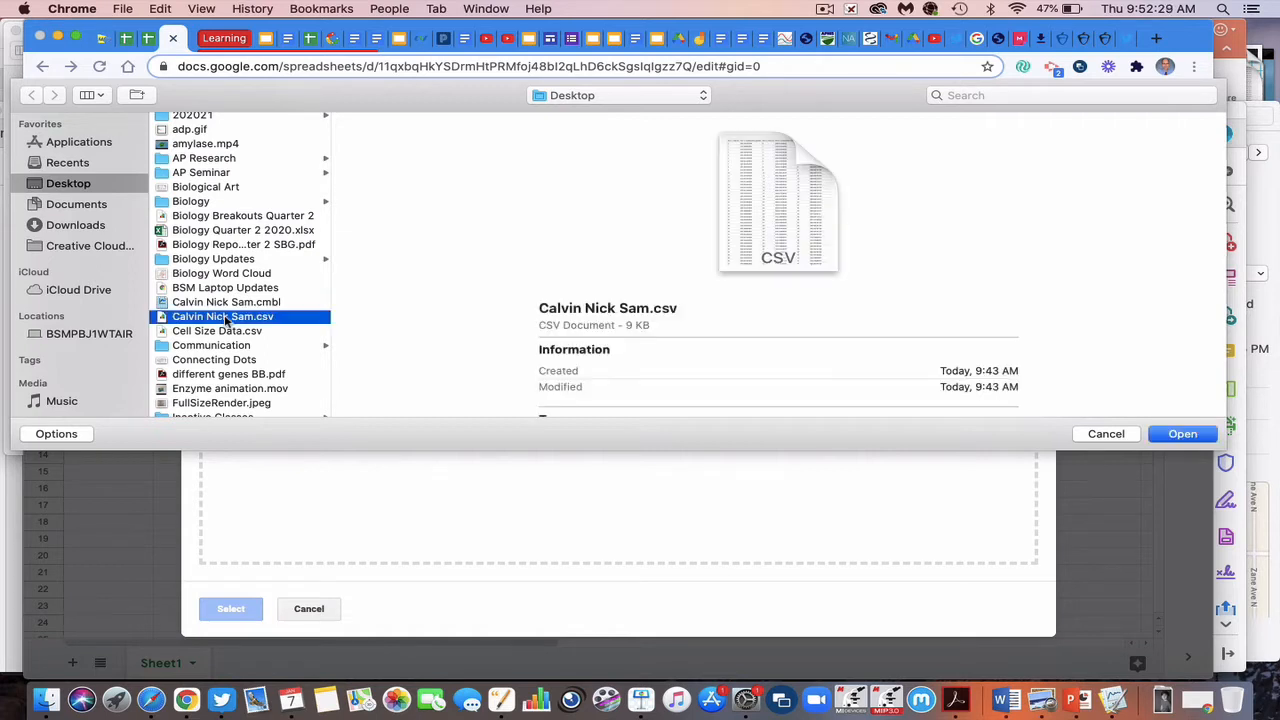
left_click(1180, 436)
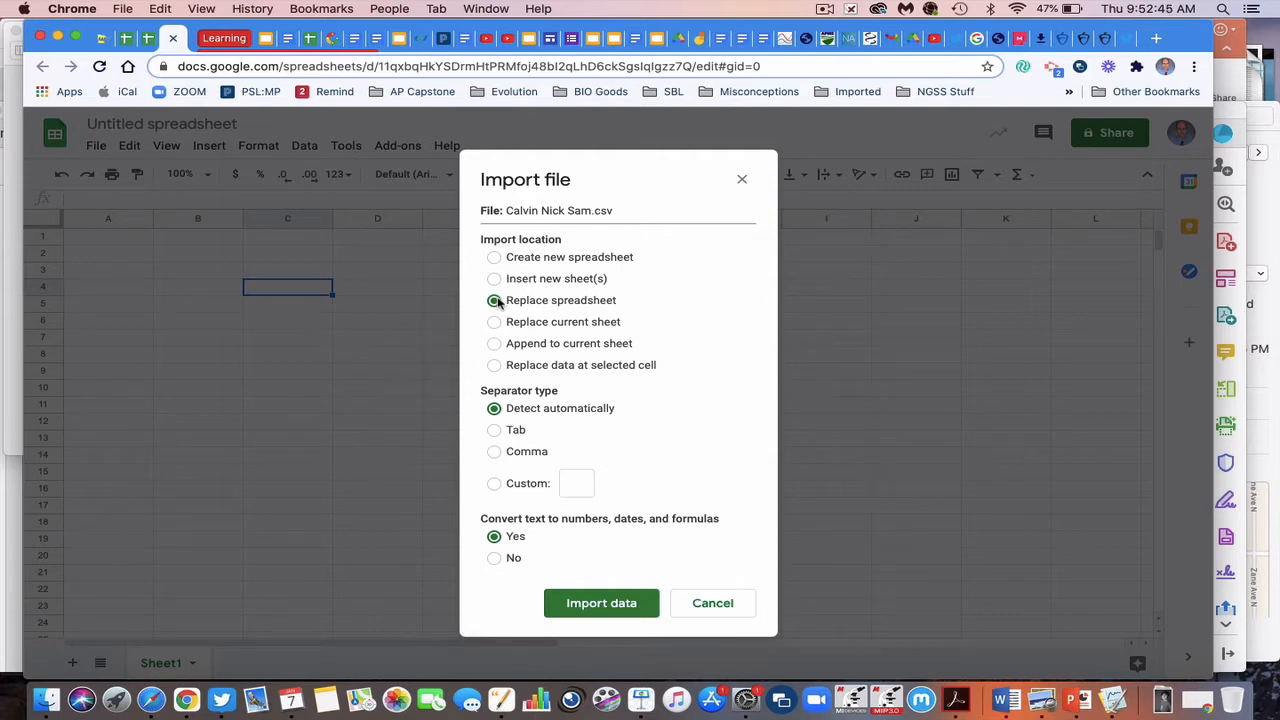
left_click(598, 605)
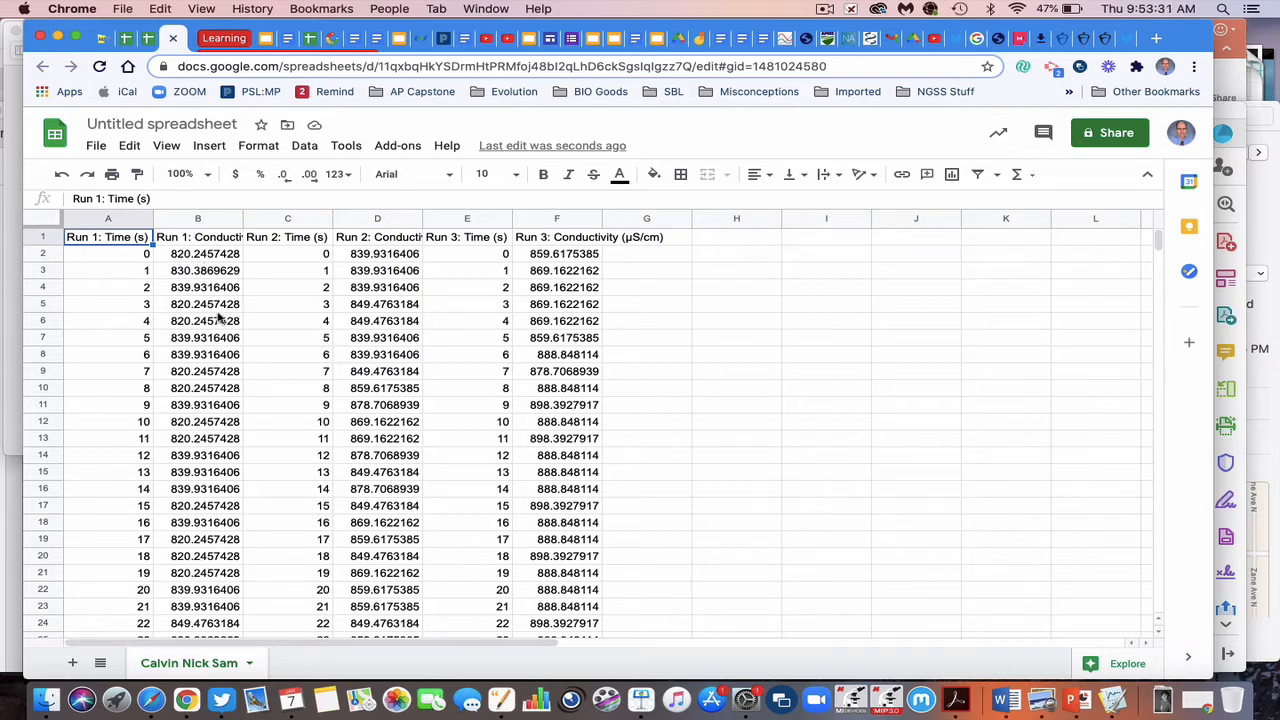
- Compare the three time columns and delete the redundant Run 2: Time (s) column
scroll(220, 317, "down", 2)
scroll(220, 317, "up", 2)
left_click(108, 220)
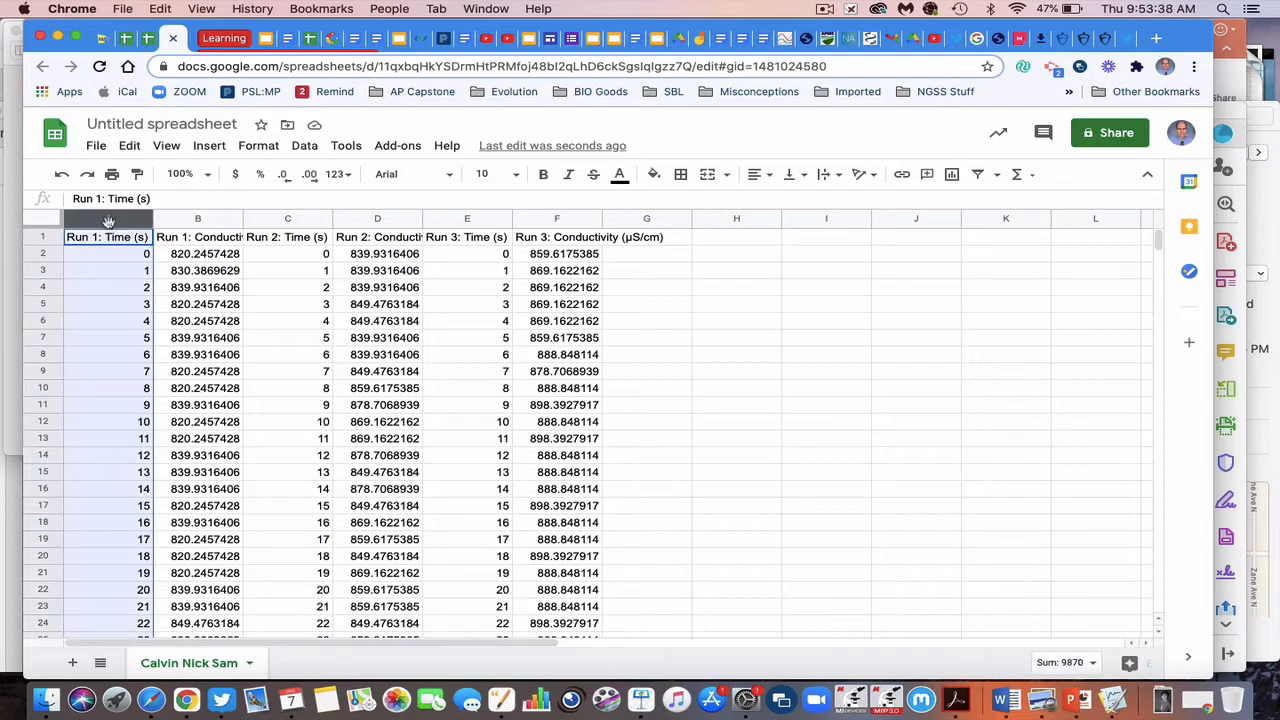
left_click(268, 220)
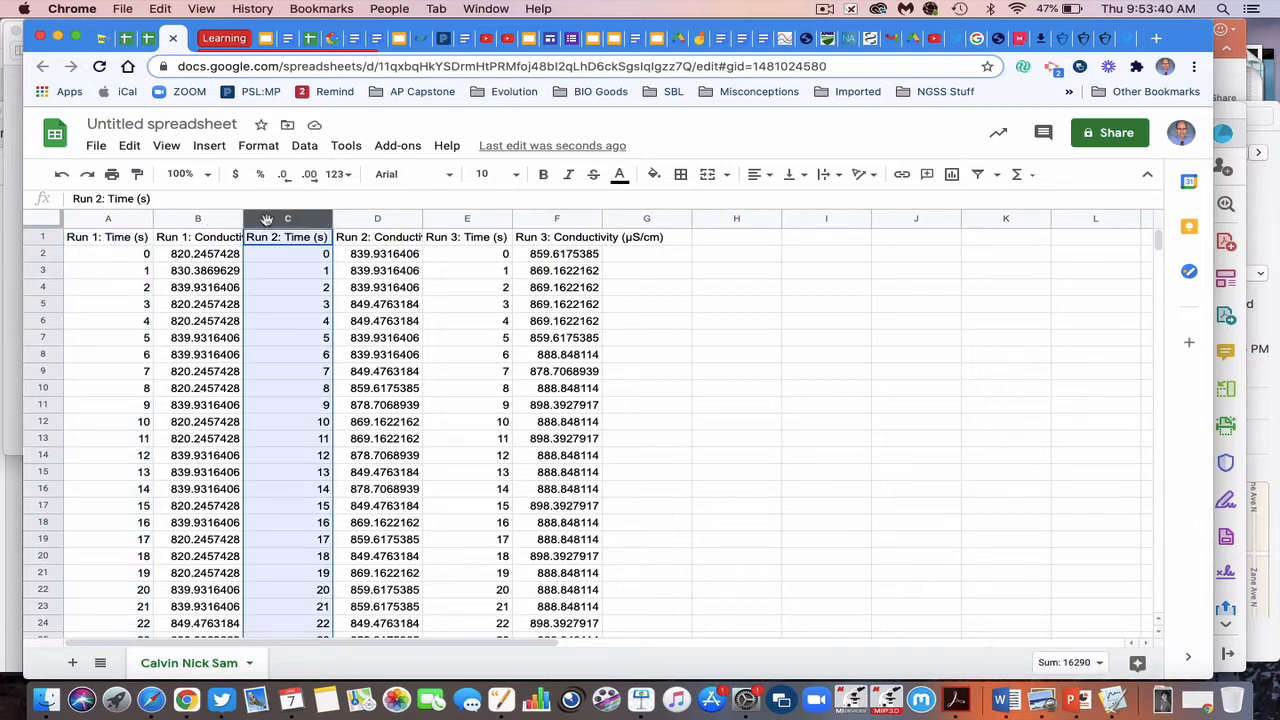
left_click(450, 220)
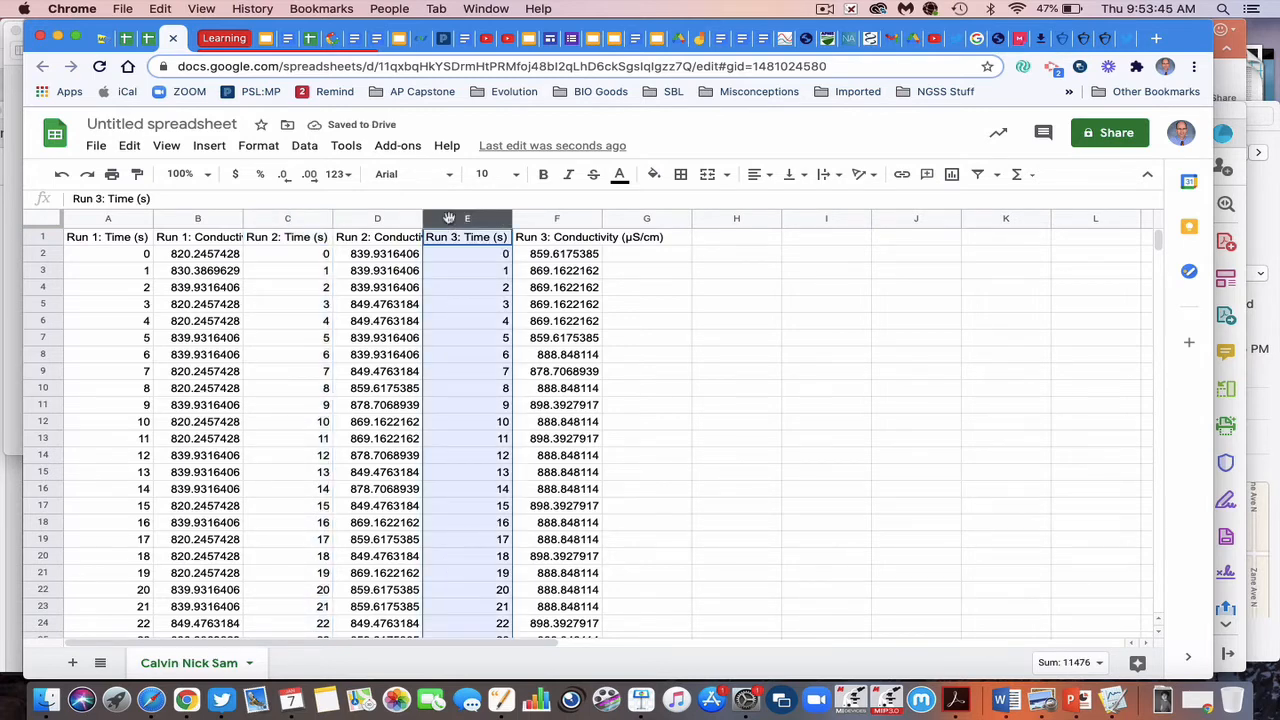
left_click(278, 220)
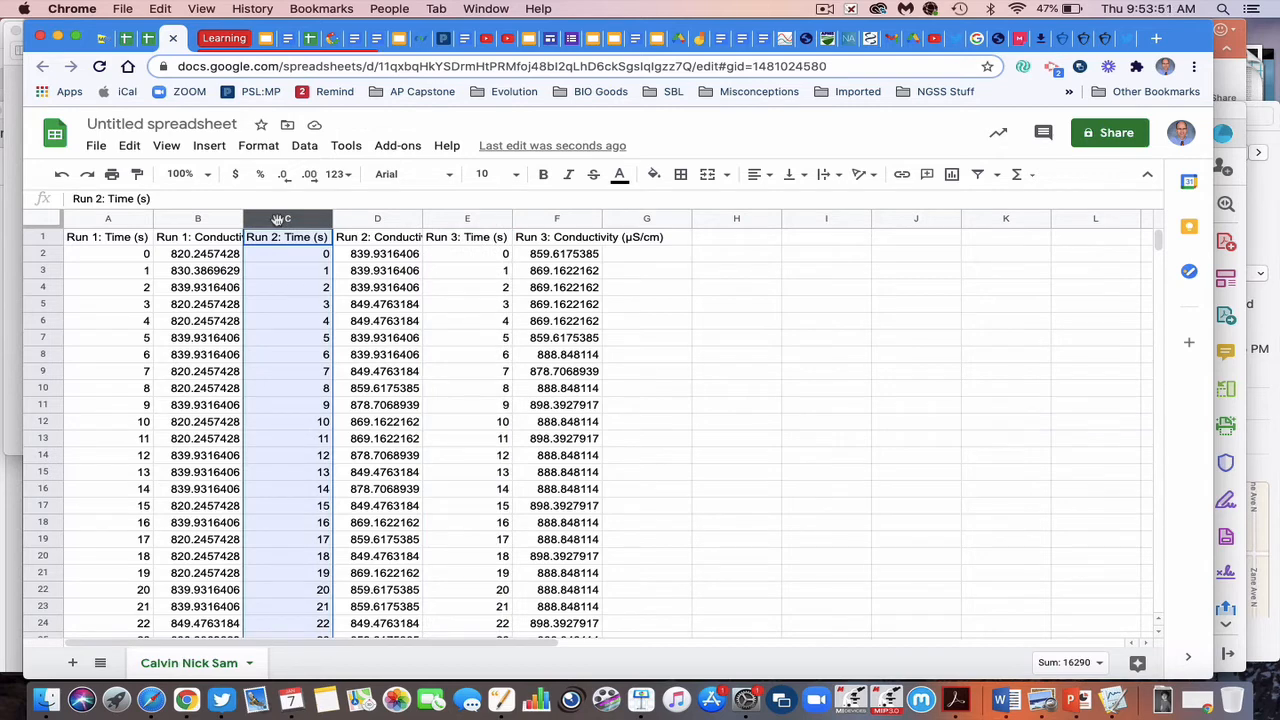
right_click(278, 220)
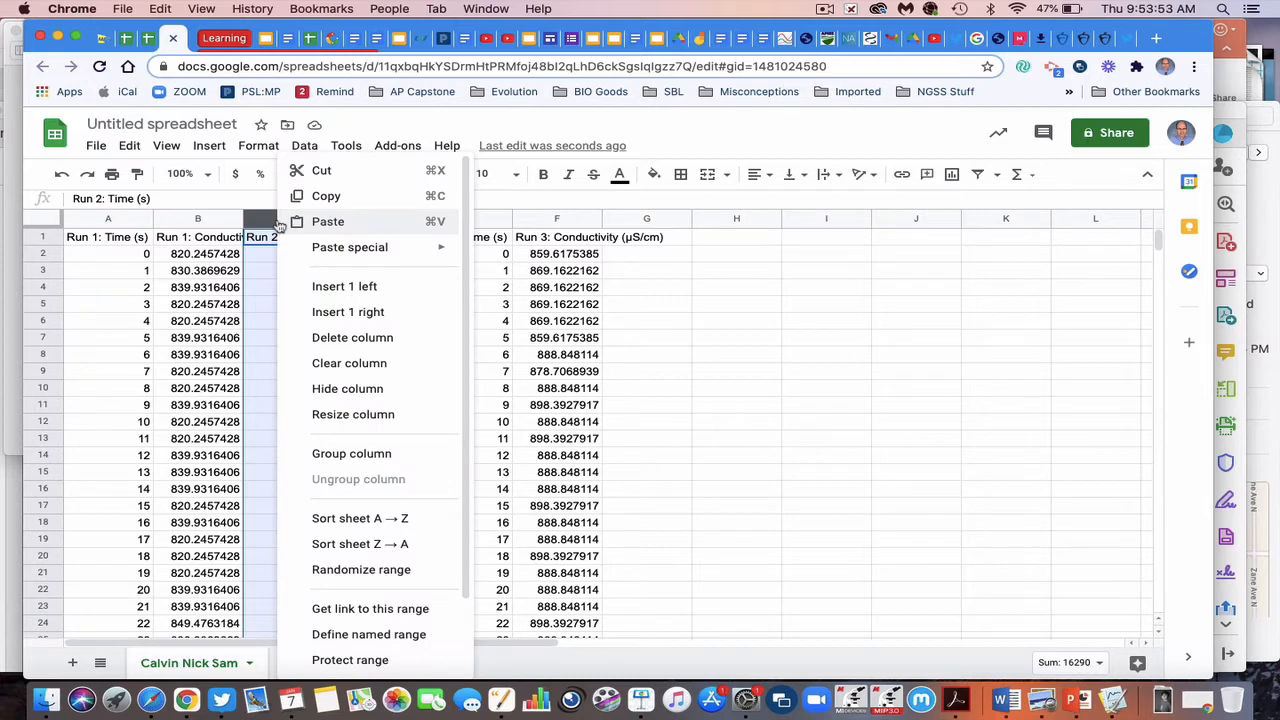
left_click(352, 338)
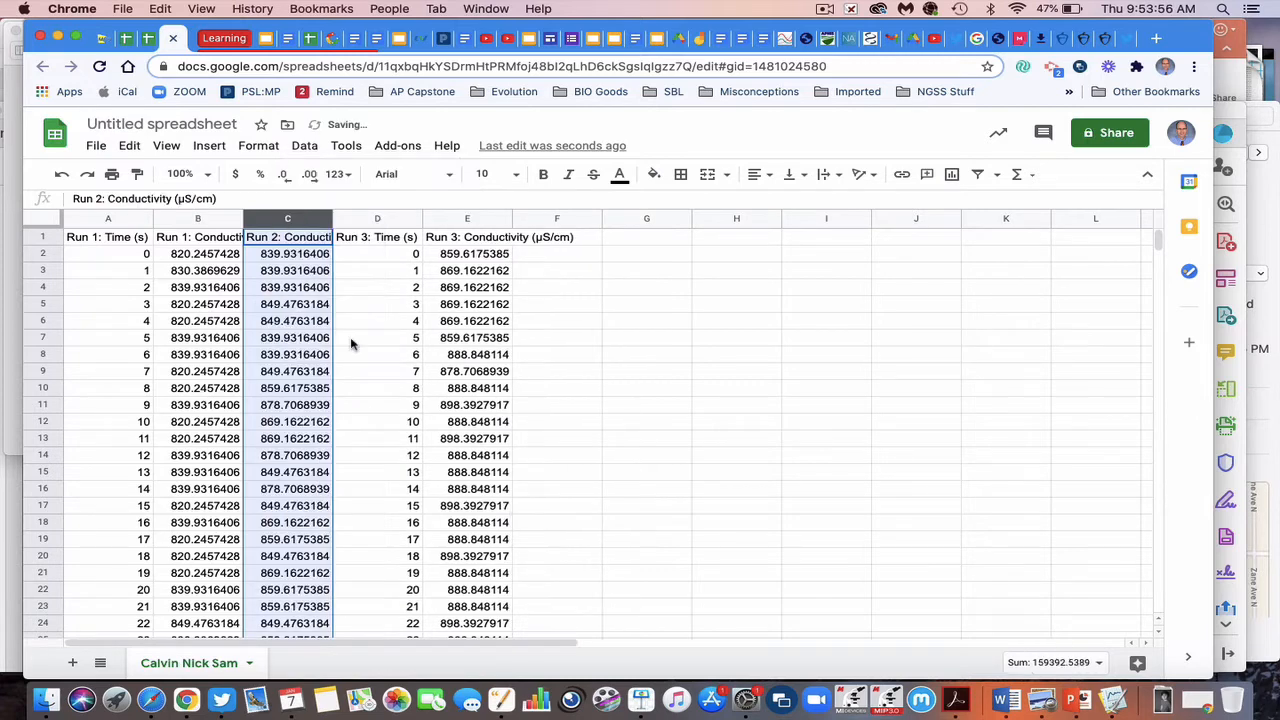
- Delete the redundant Run 3: Time (s) column
left_click(359, 218)
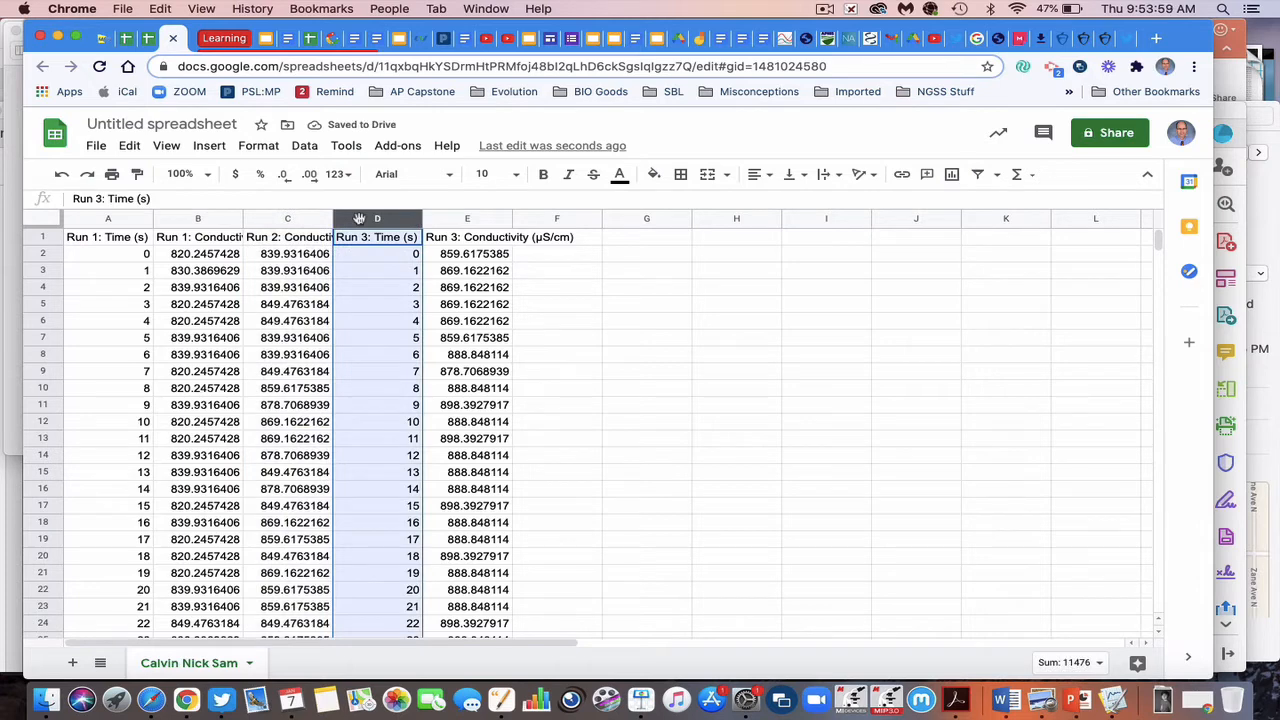
right_click(359, 219)
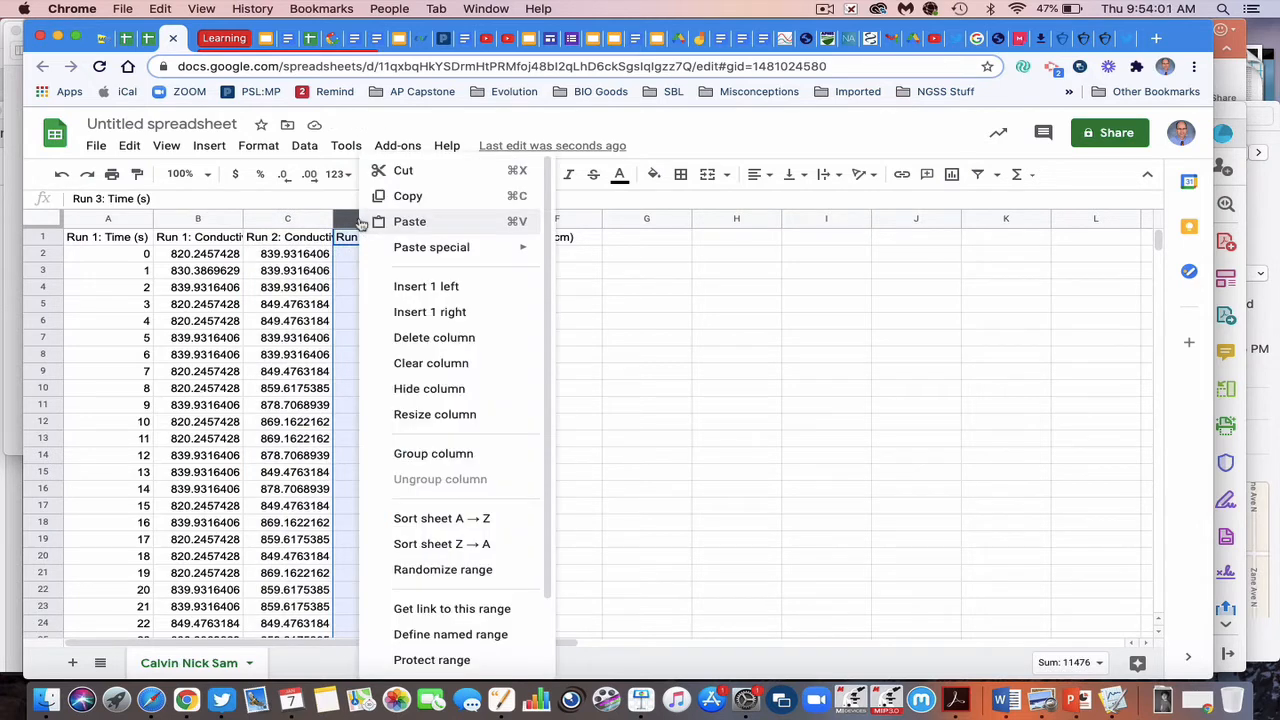
left_click(446, 340)
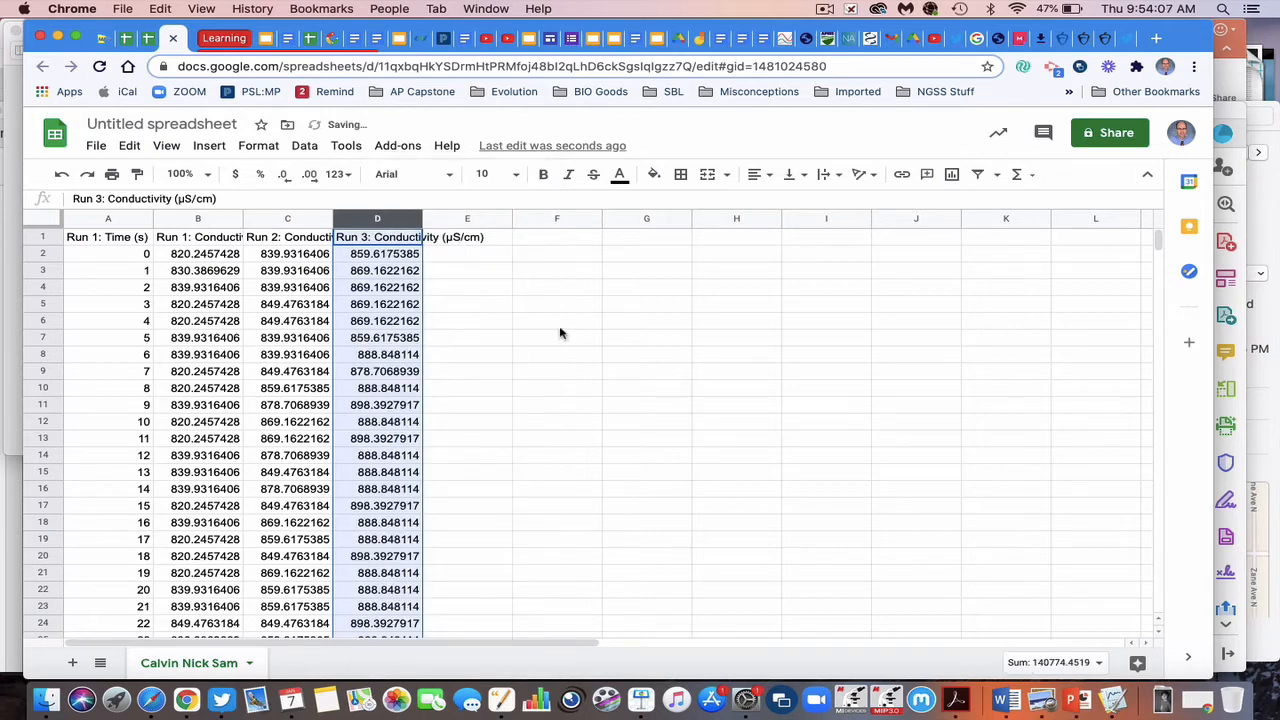
- Select the range A1:D122, covering the headers and the time and conductivity data through 120 seconds
scroll(563, 346, "down", 5)
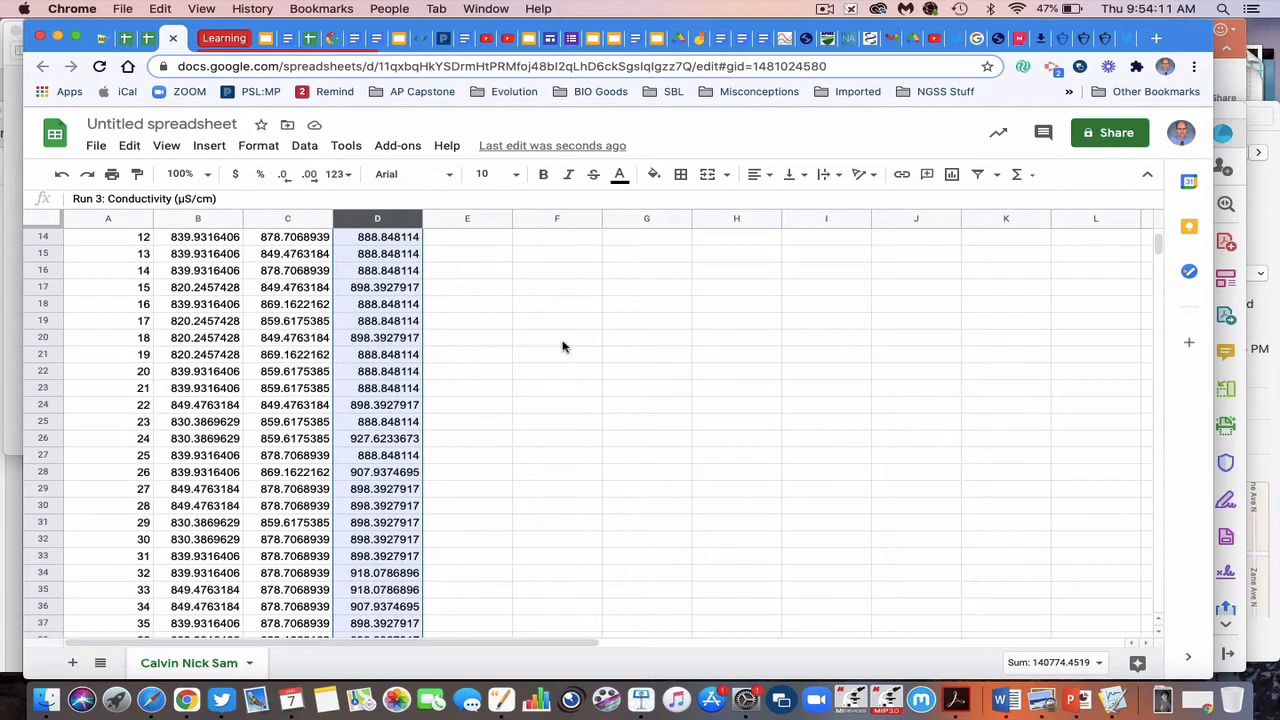
scroll(563, 346, "up", 5)
scroll(563, 346, "down", 2)
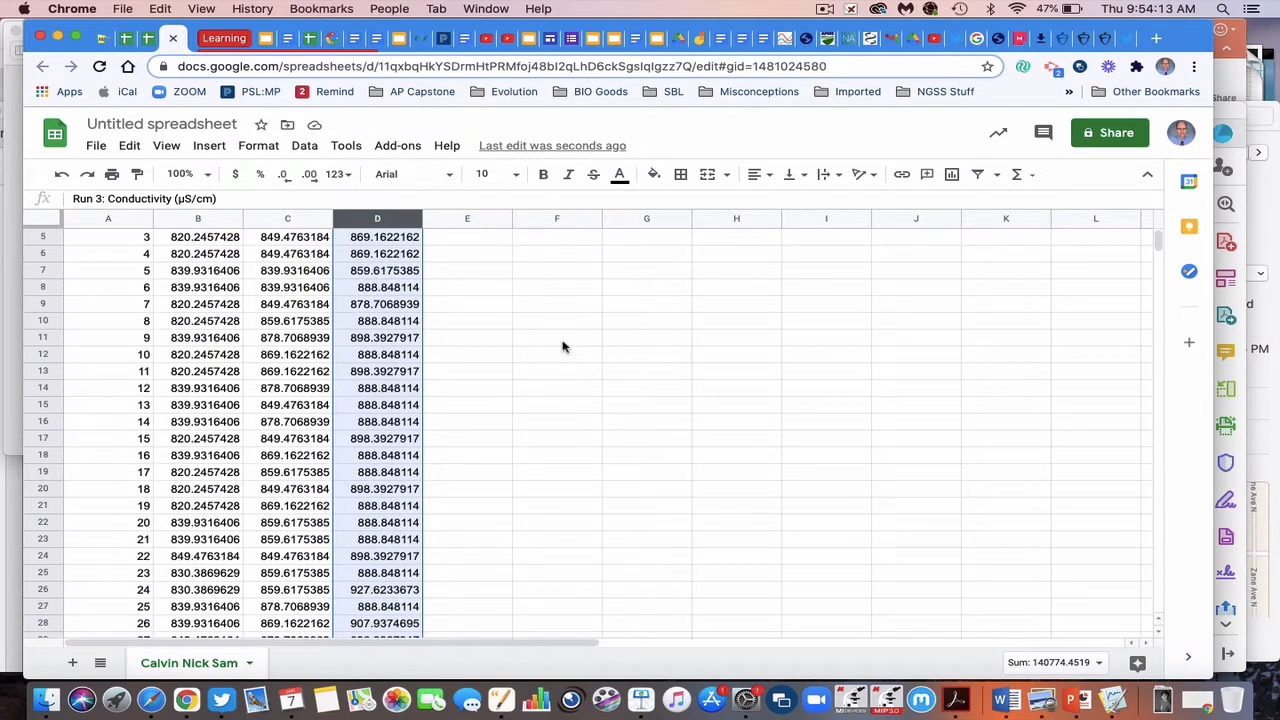
scroll(563, 346, "up", 2)
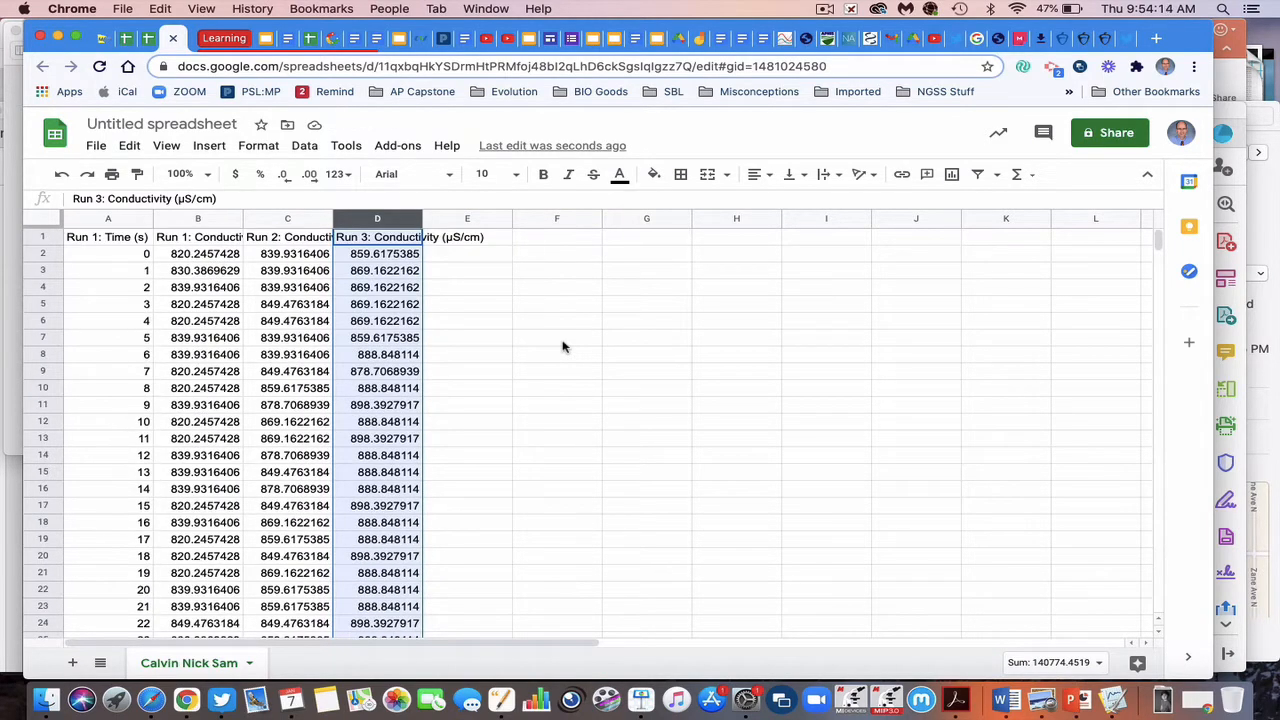
left_click(117, 242)
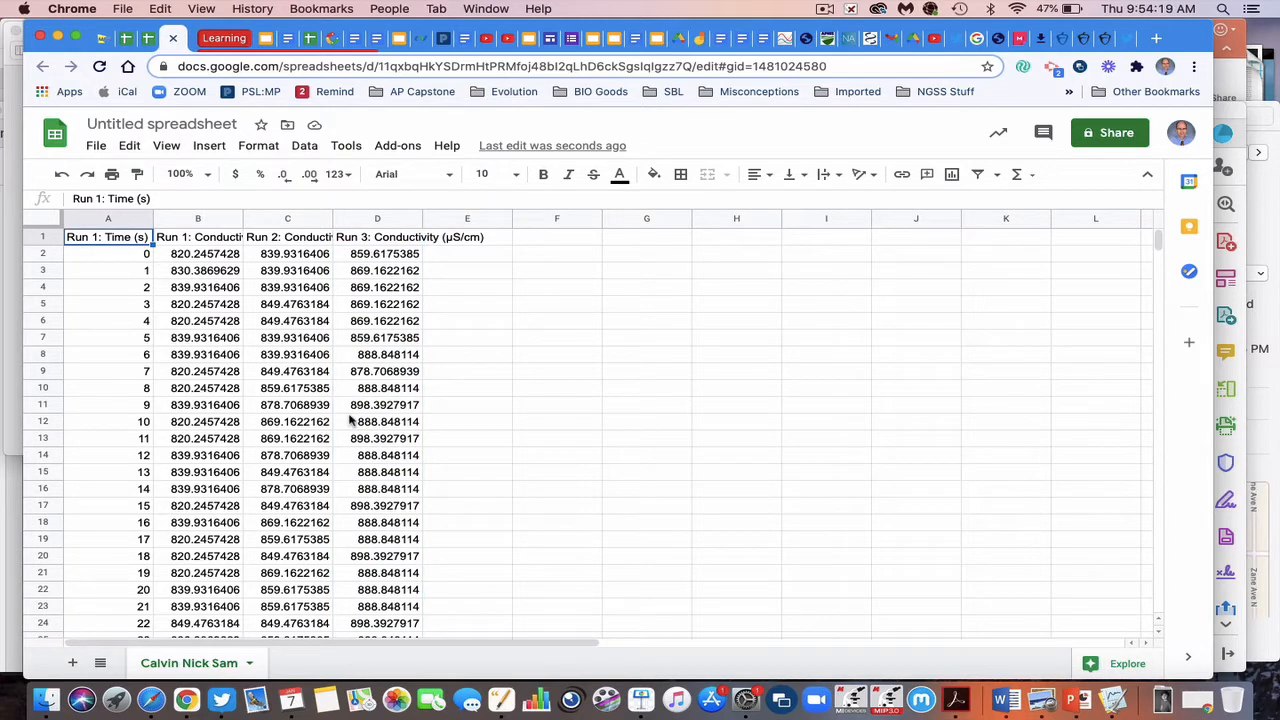
scroll(350, 420, "down", 10)
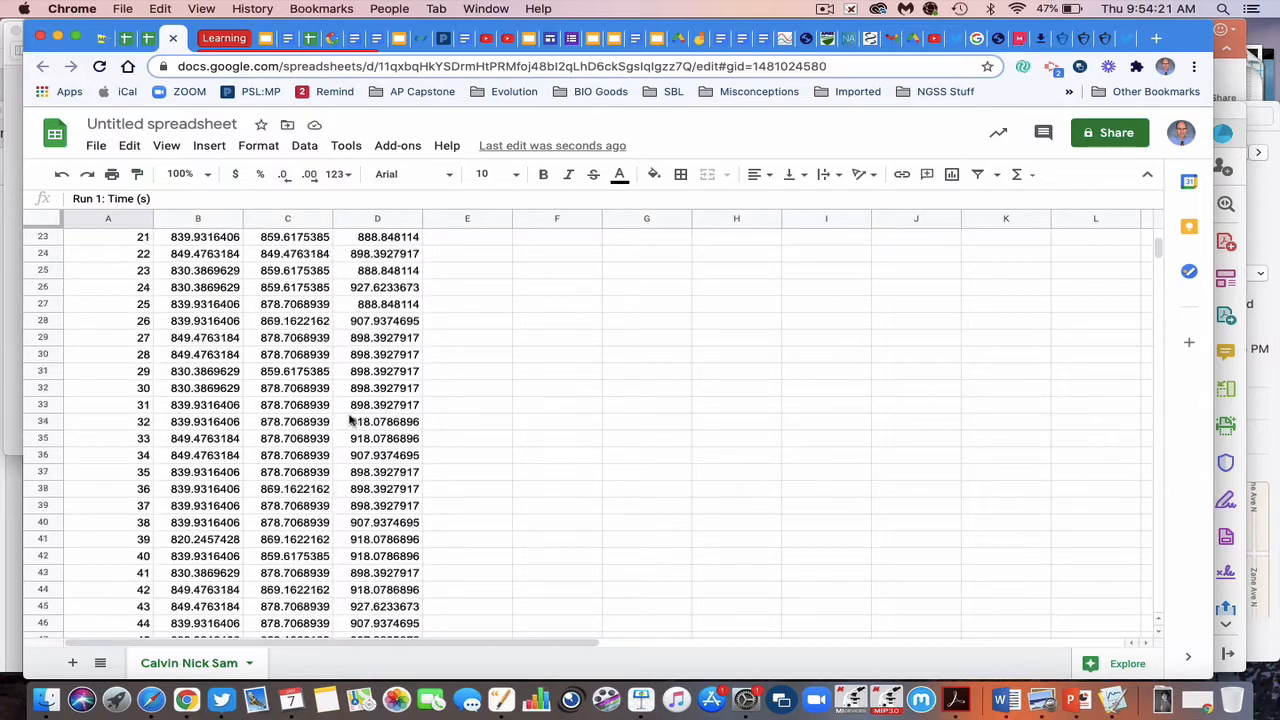
scroll(350, 420, "down", 10)
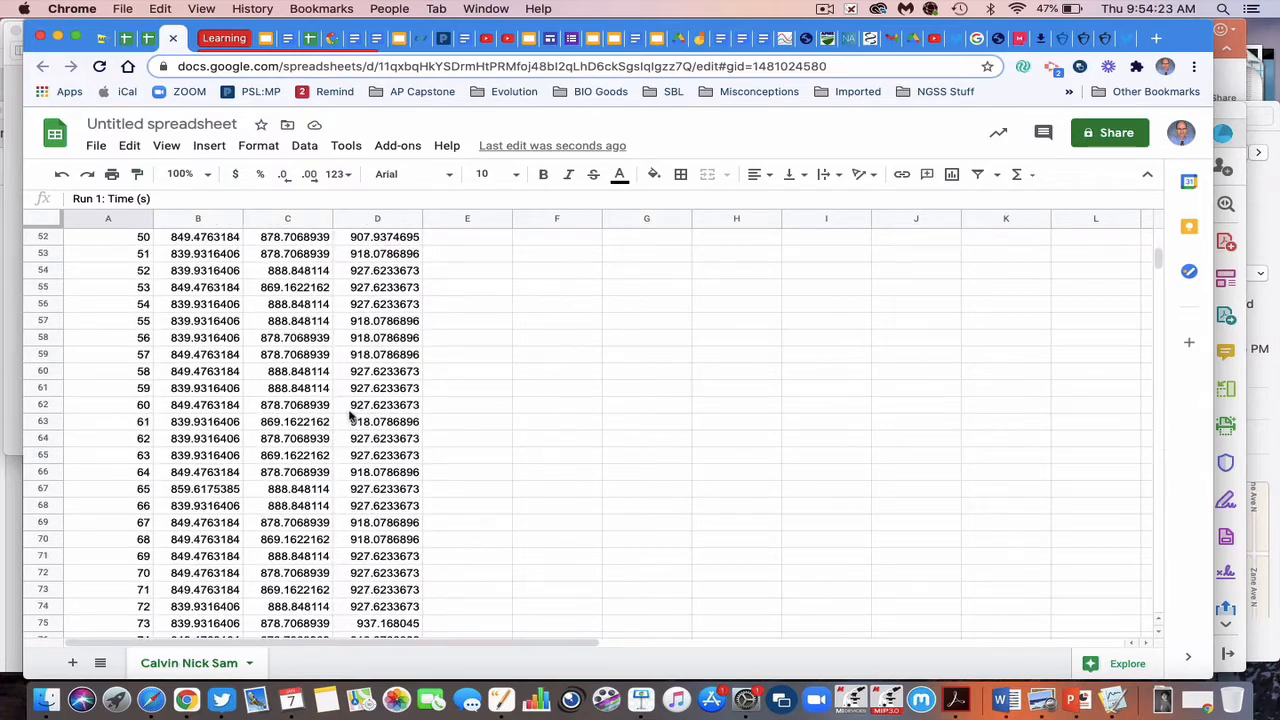
scroll(350, 414, "down", 10)
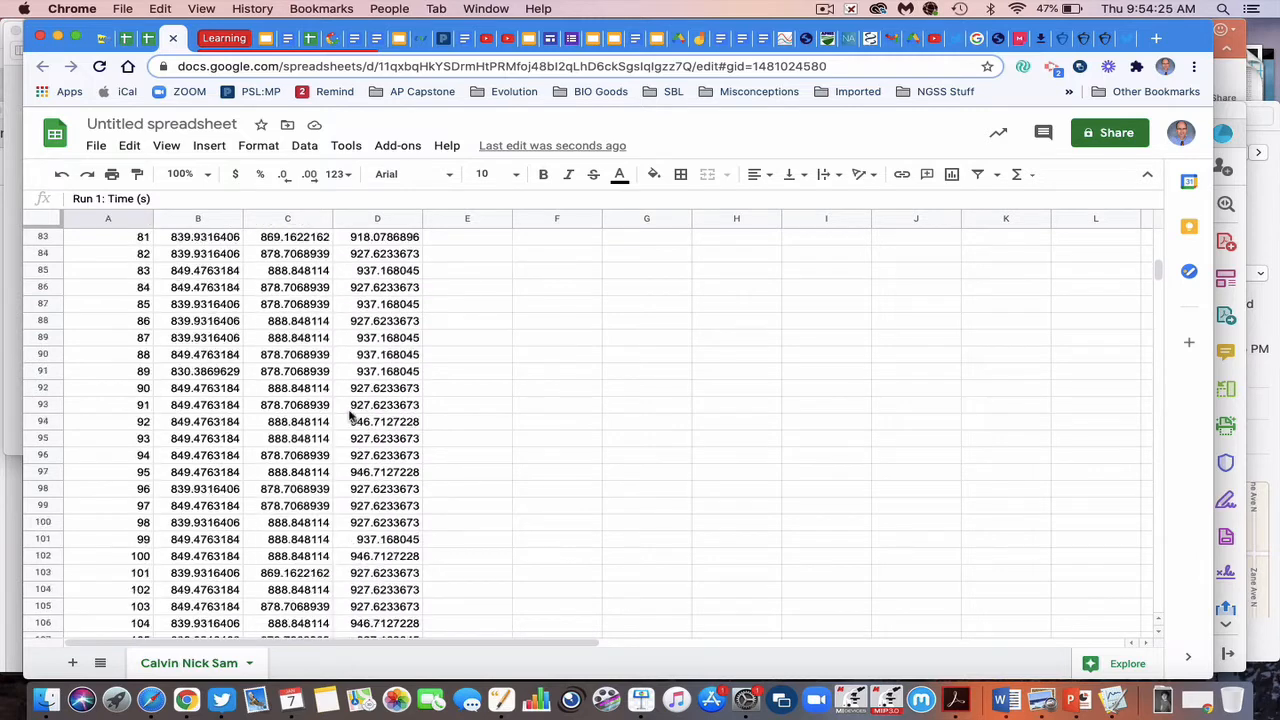
scroll(352, 414, "down", 5)
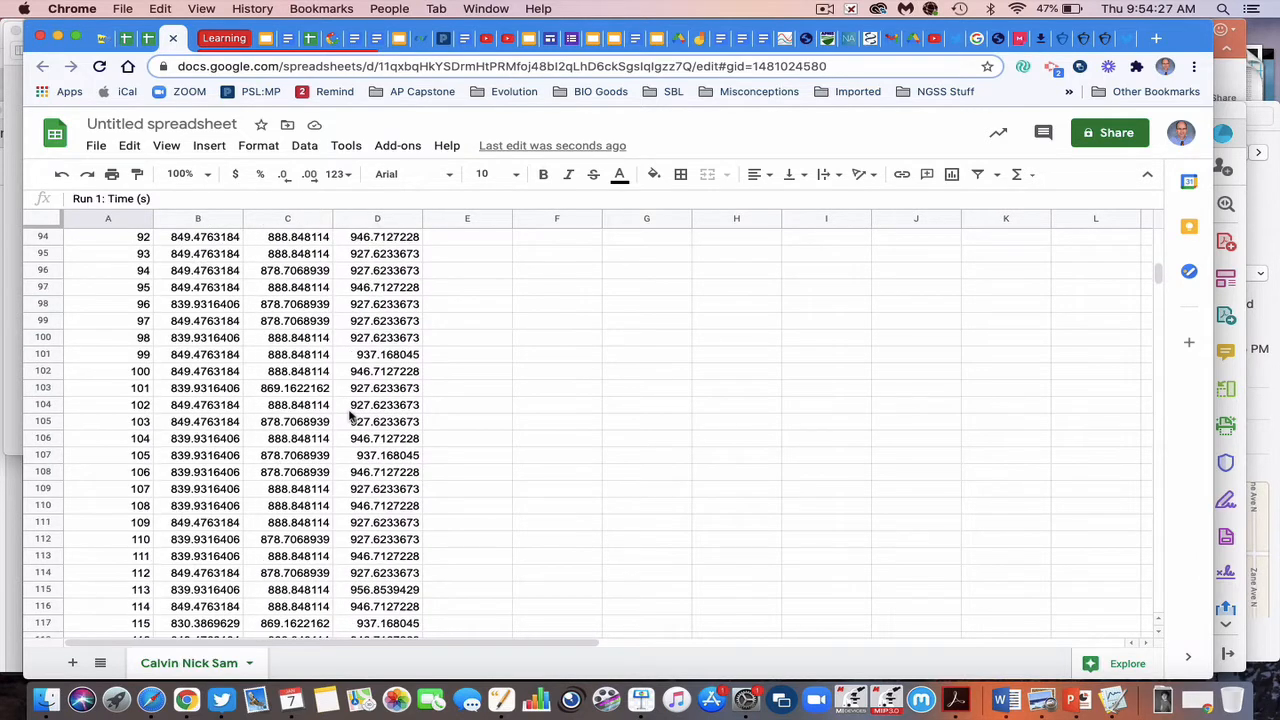
scroll(350, 414, "down", 2)
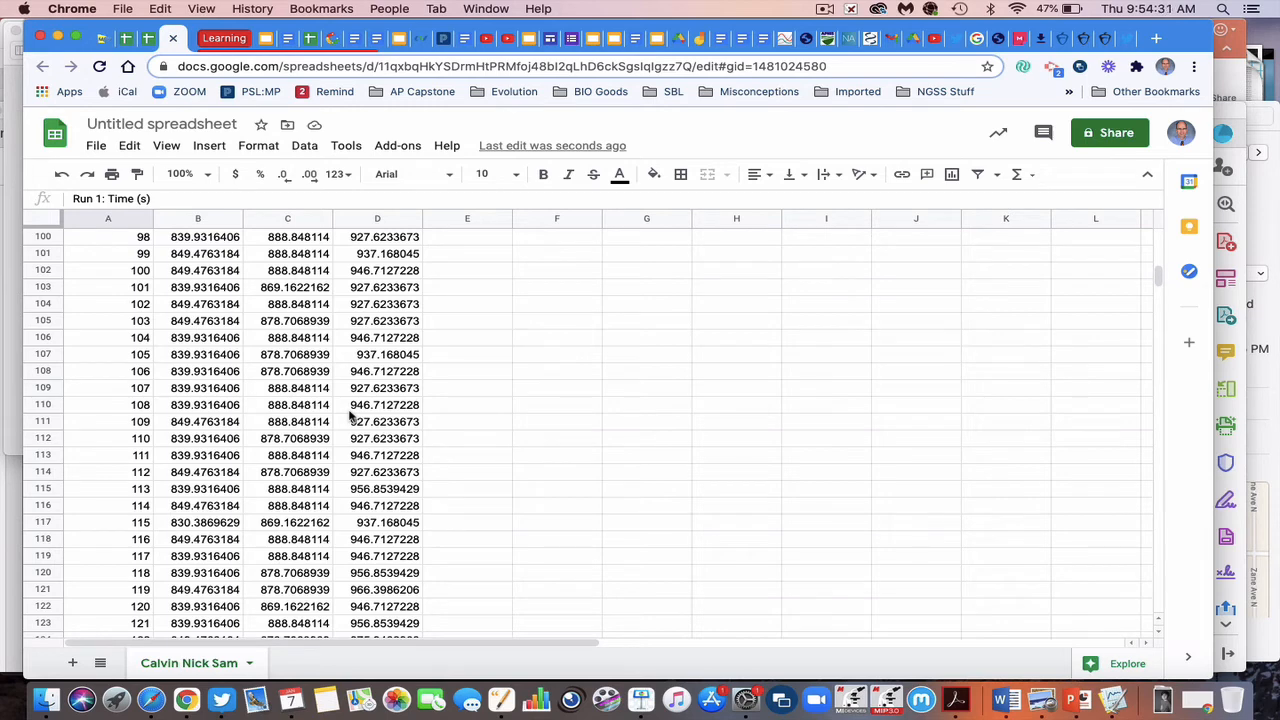
left_click(393, 607, "shift")
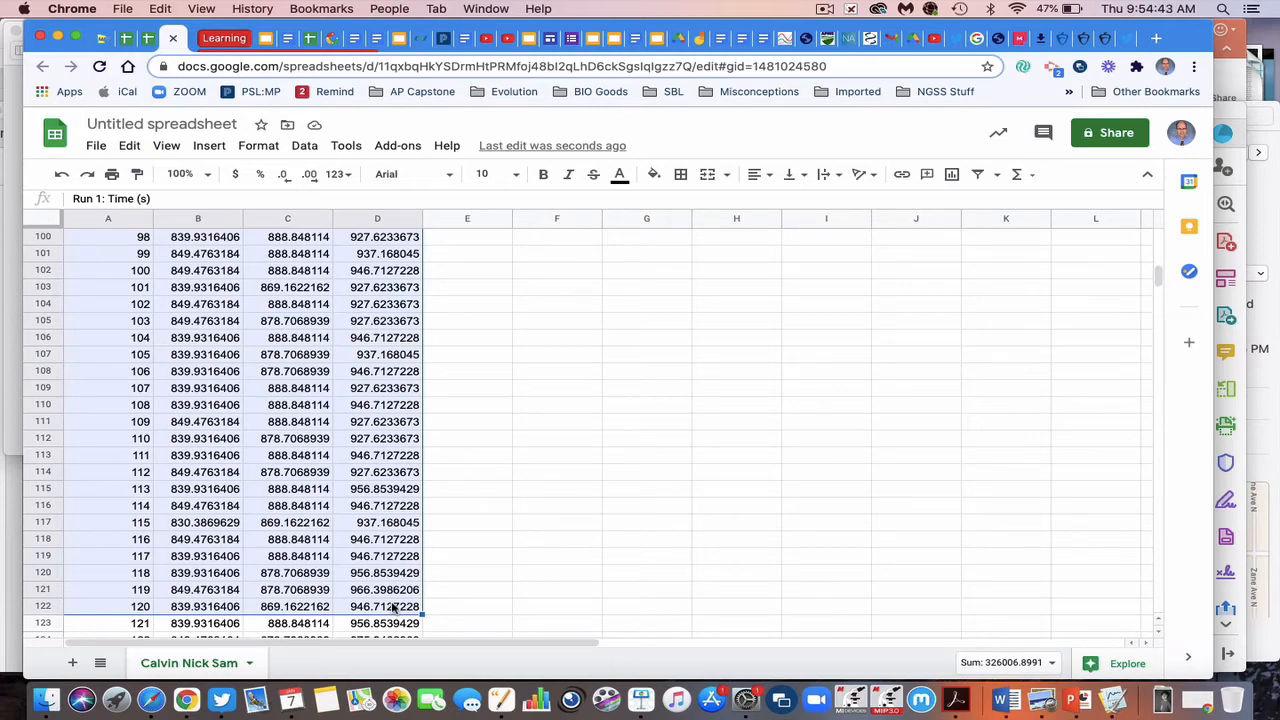
scroll(472, 406, "up", 7)
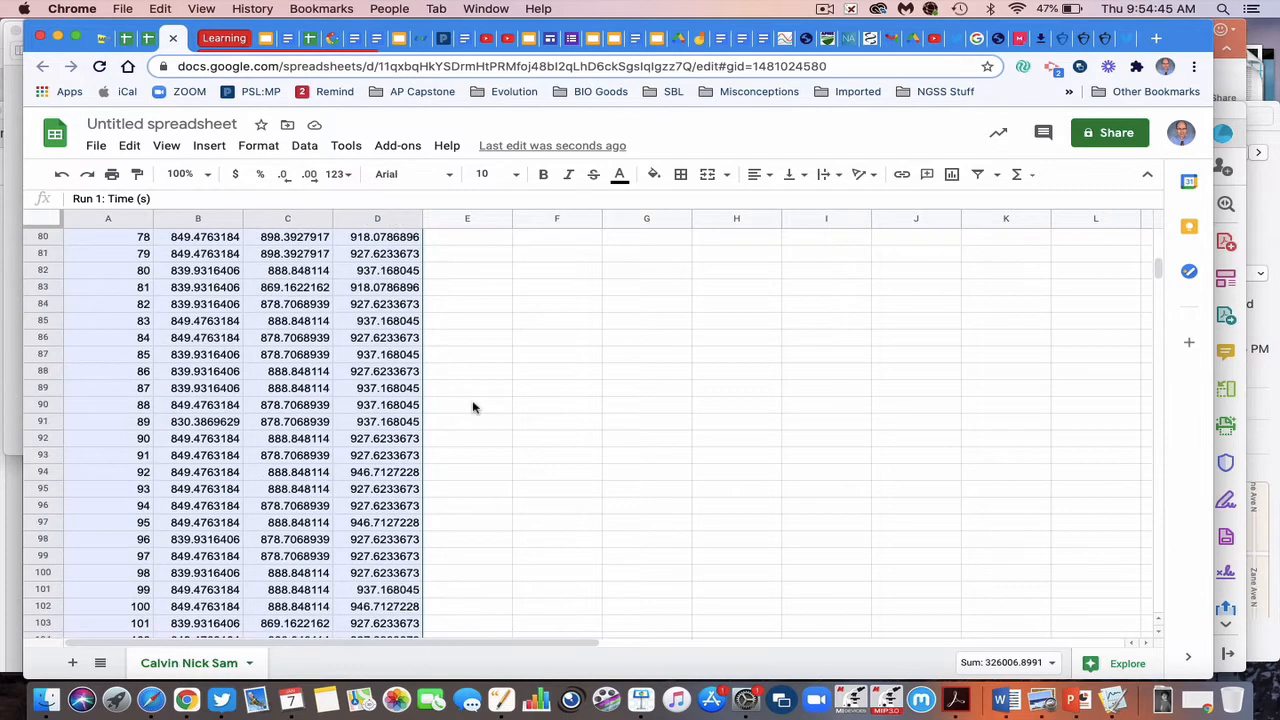
scroll(473, 406, "up", 20)
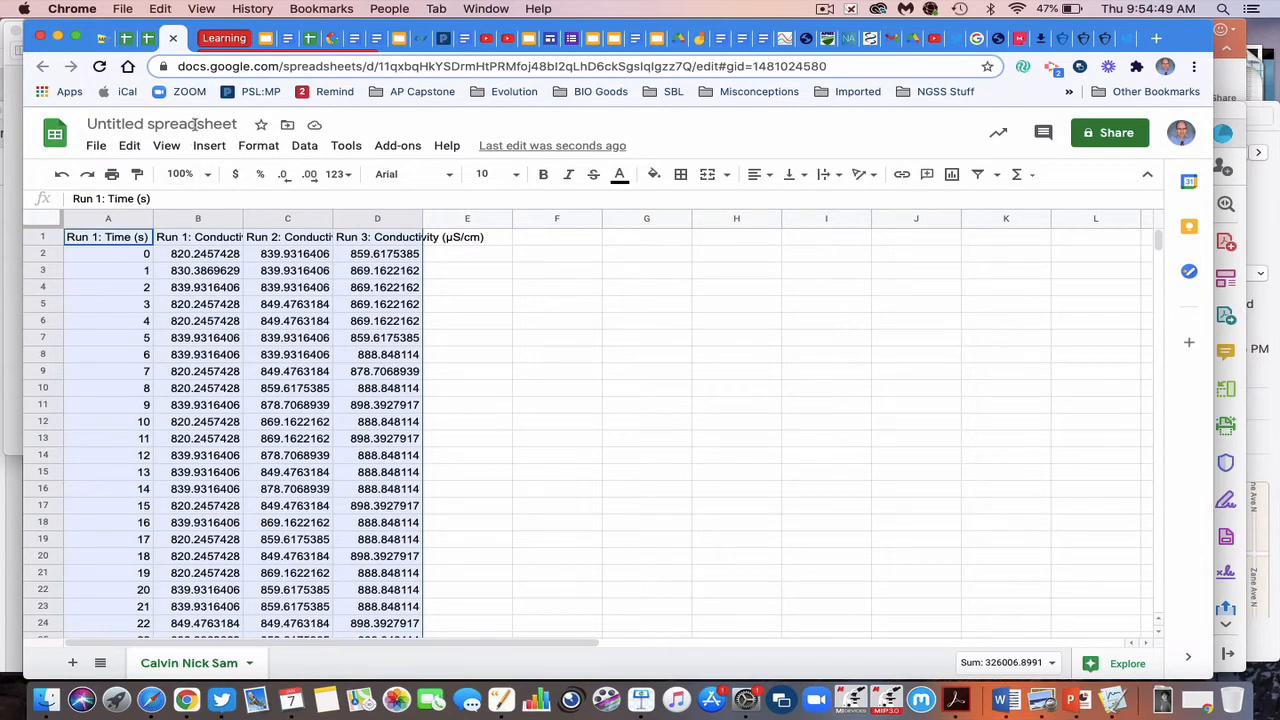
left_click(213, 148)
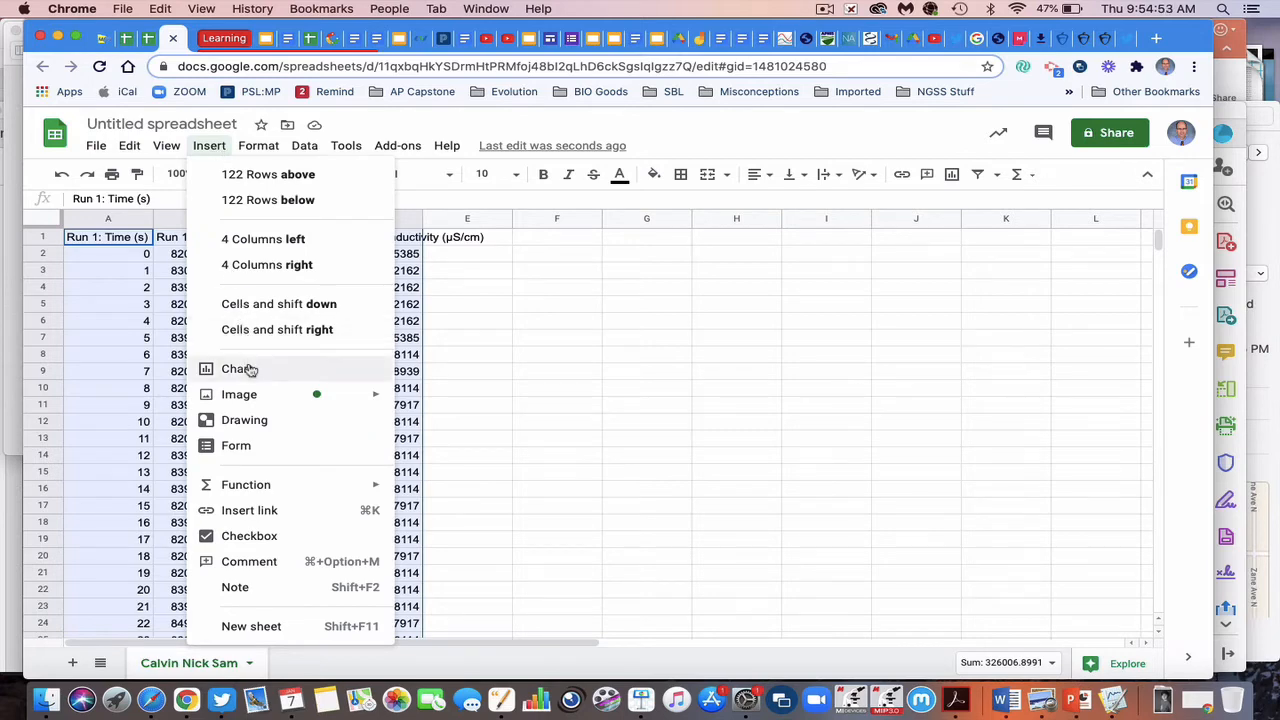
left_click(597, 368)
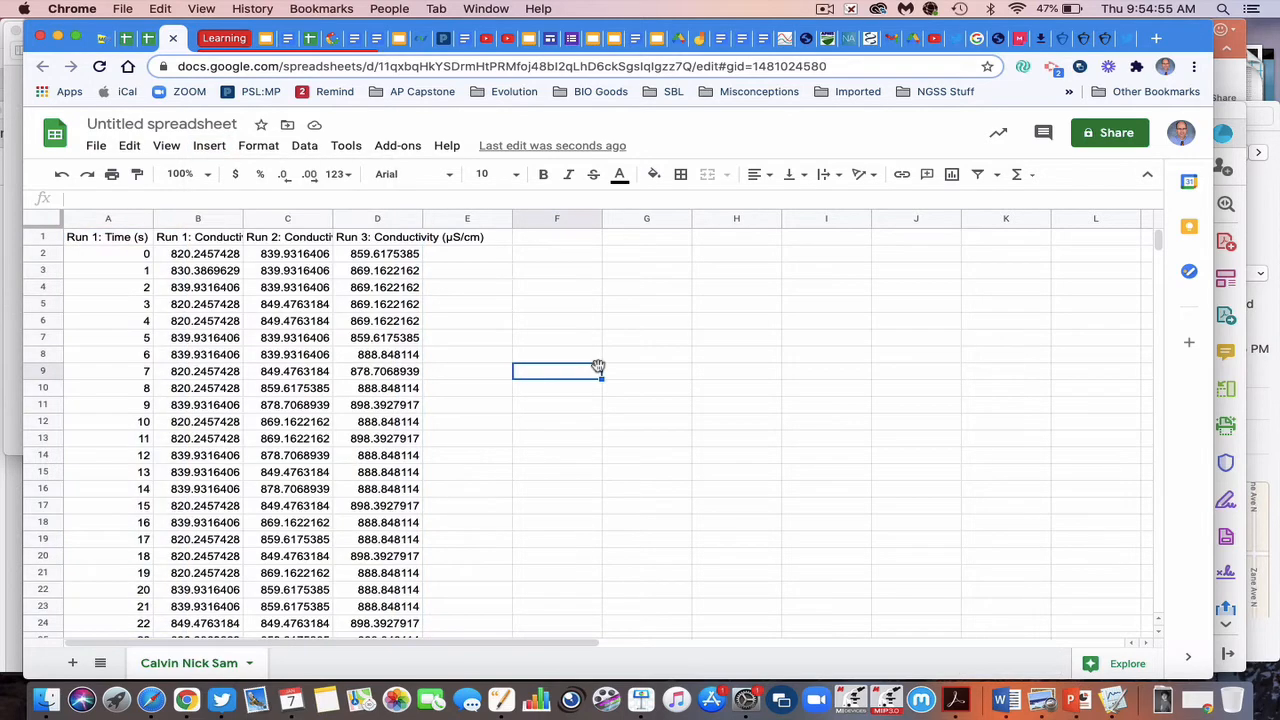
- Insert a line chart from the range A1:D122, covering the headers and the first 120 seconds of all three runs
left_click(120, 240)
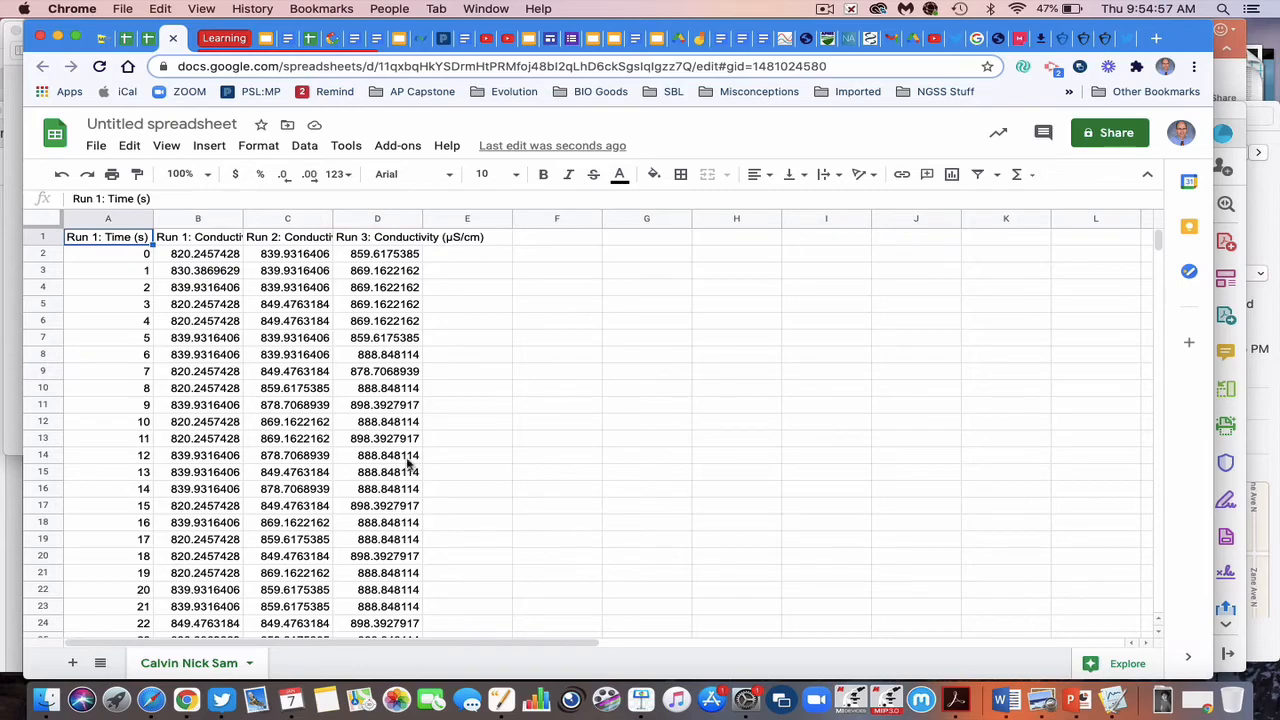
scroll(408, 462, "down", 15)
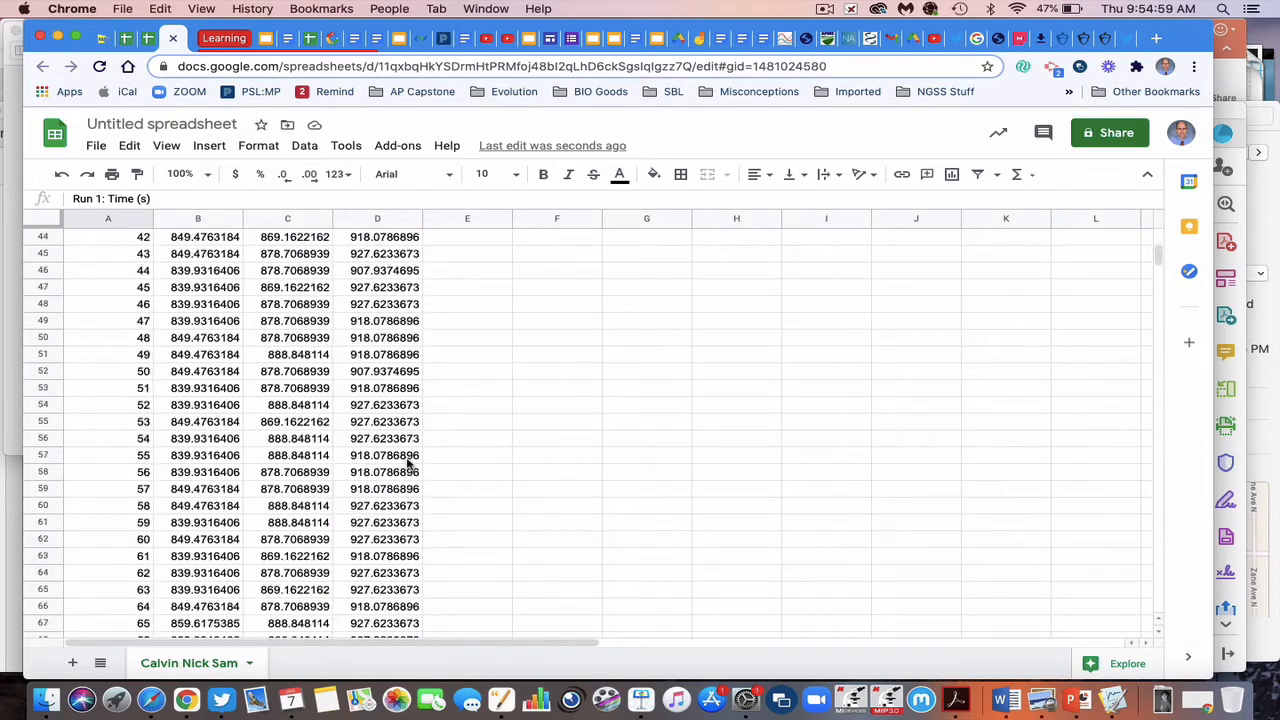
scroll(408, 462, "down", 16)
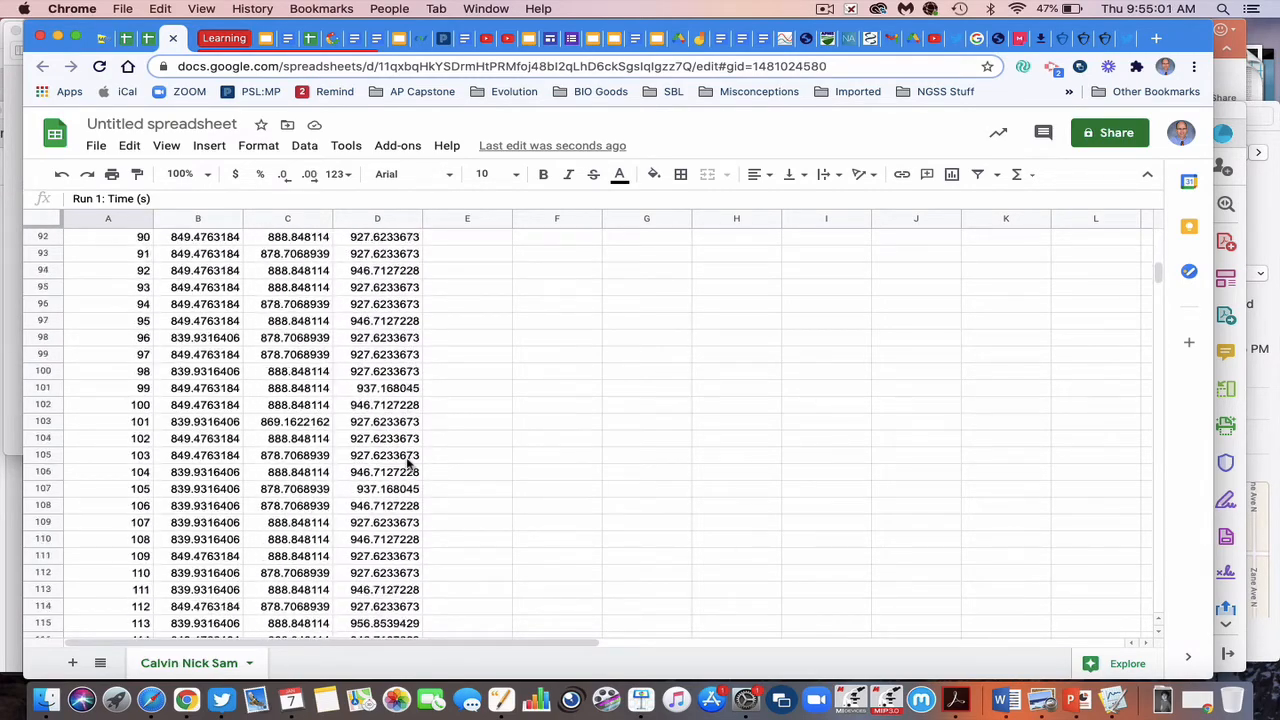
scroll(408, 462, "down", 3)
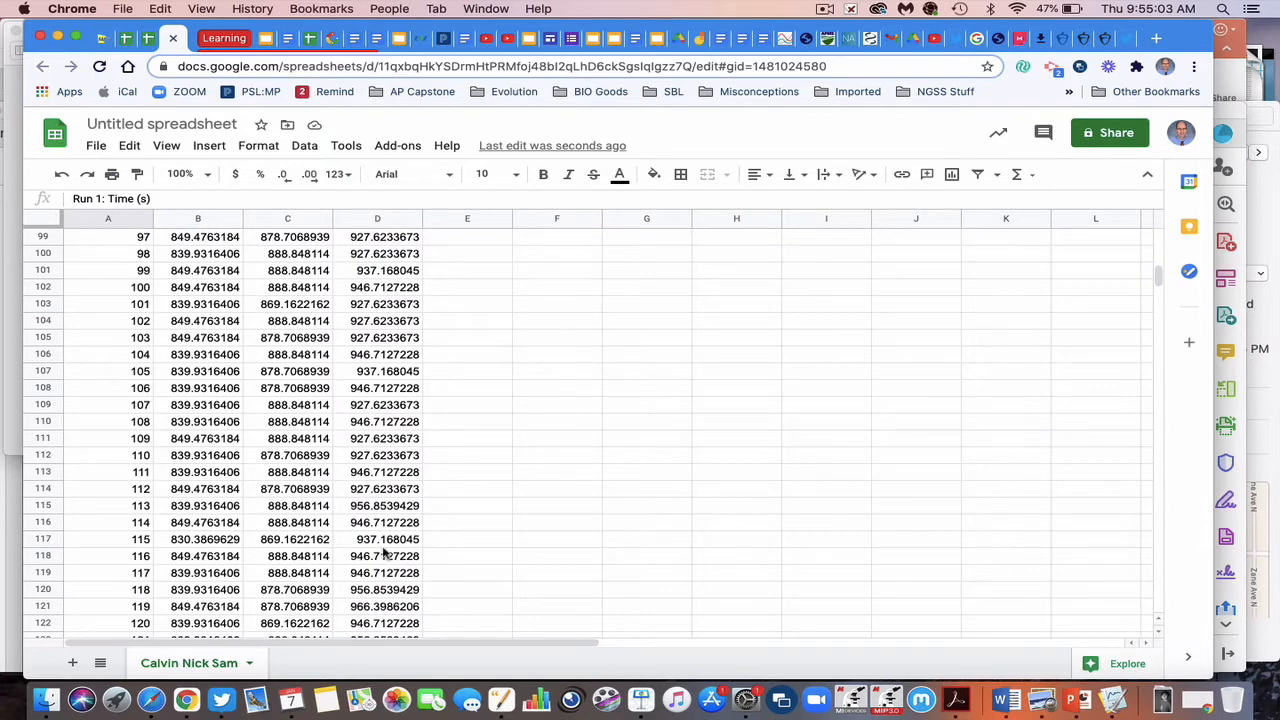
left_click(371, 624, "shift")
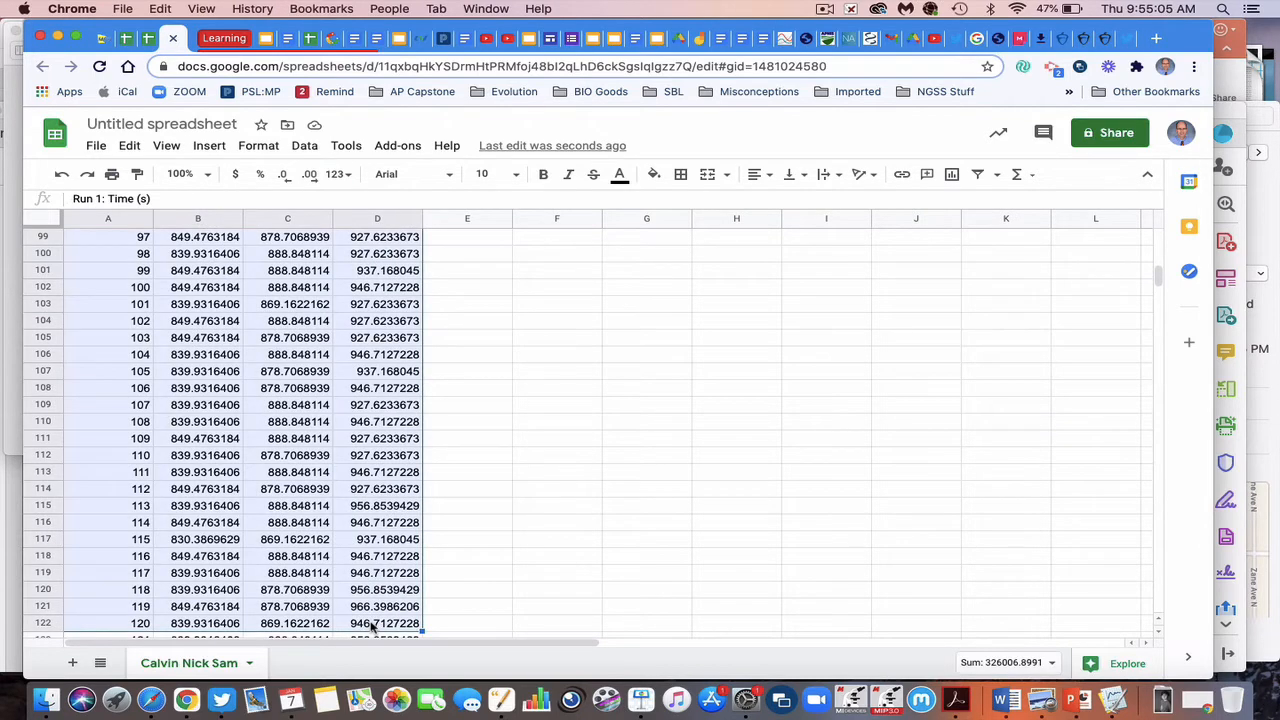
left_click(952, 177)
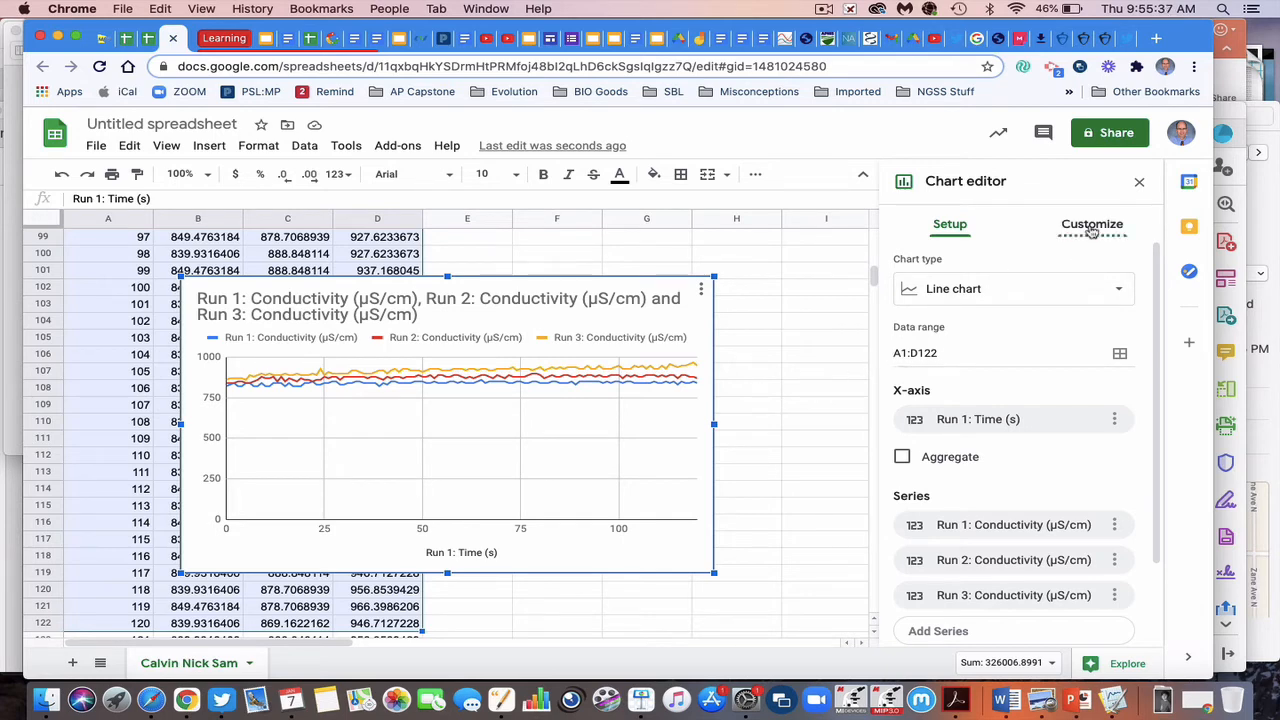
- Set the chart's vertical axis minimum first to 750 and finally to 800
left_click(1092, 228)
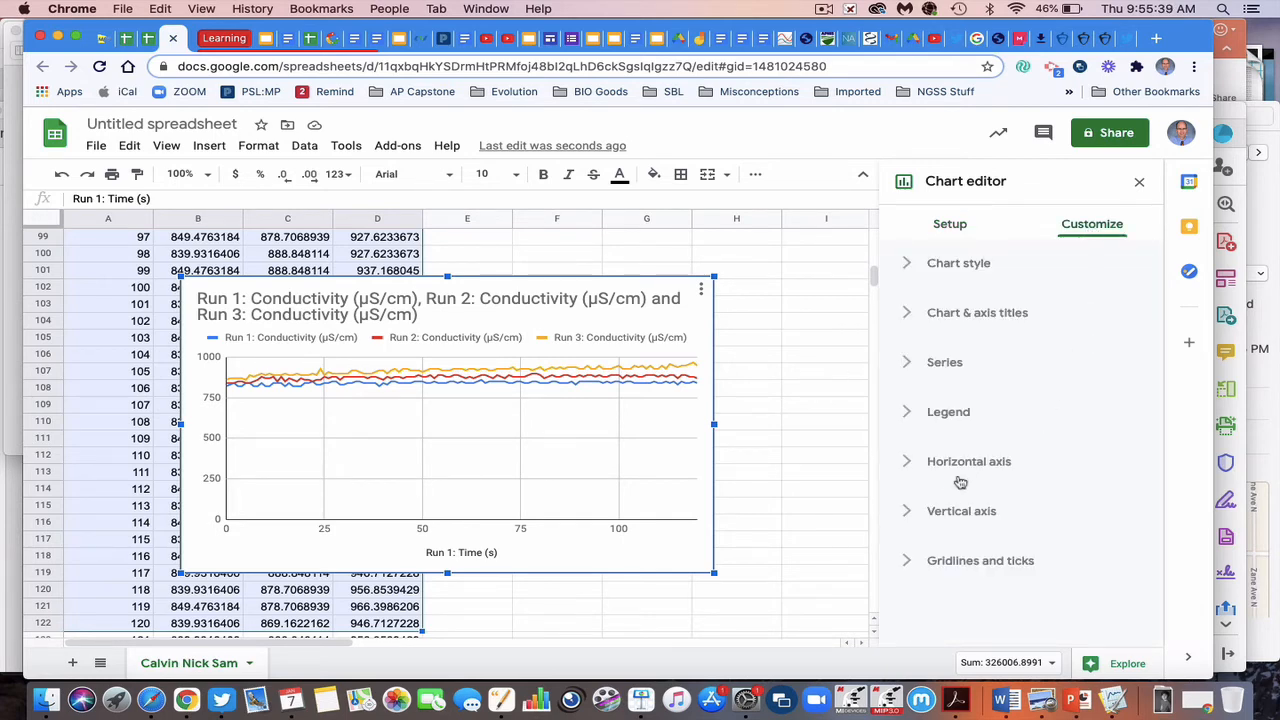
left_click(907, 514)
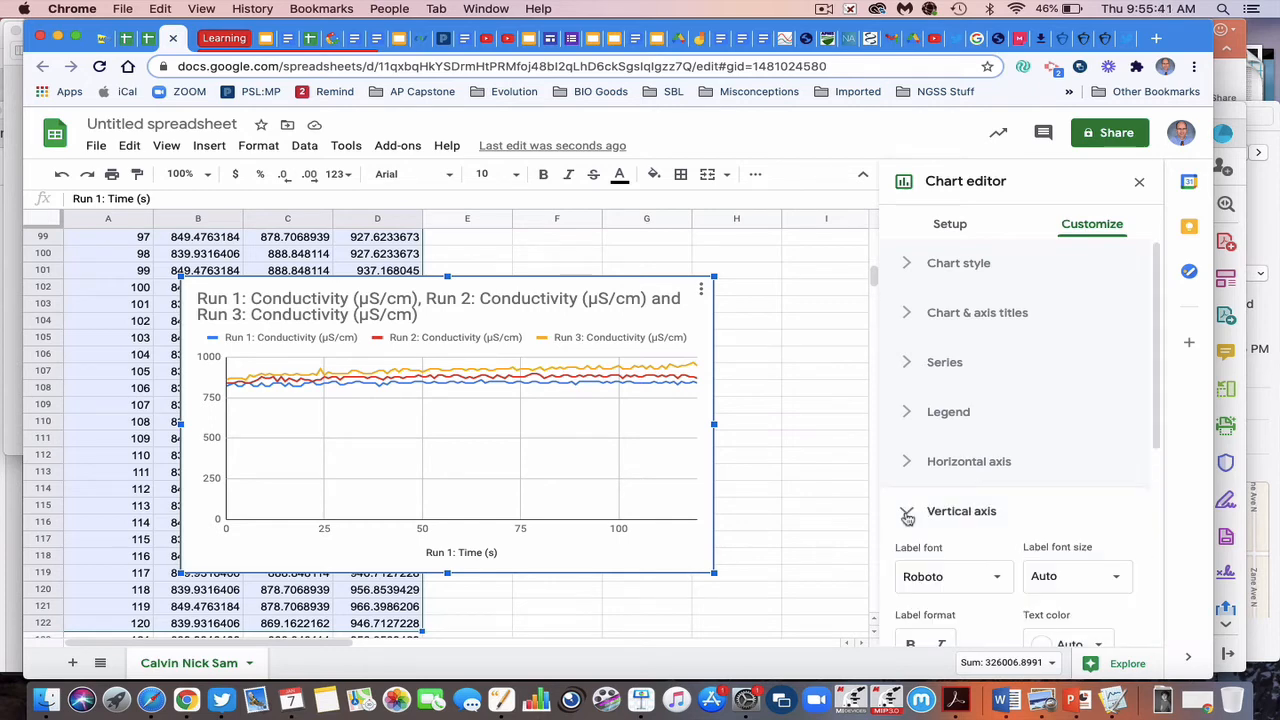
scroll(905, 518, "down", 4)
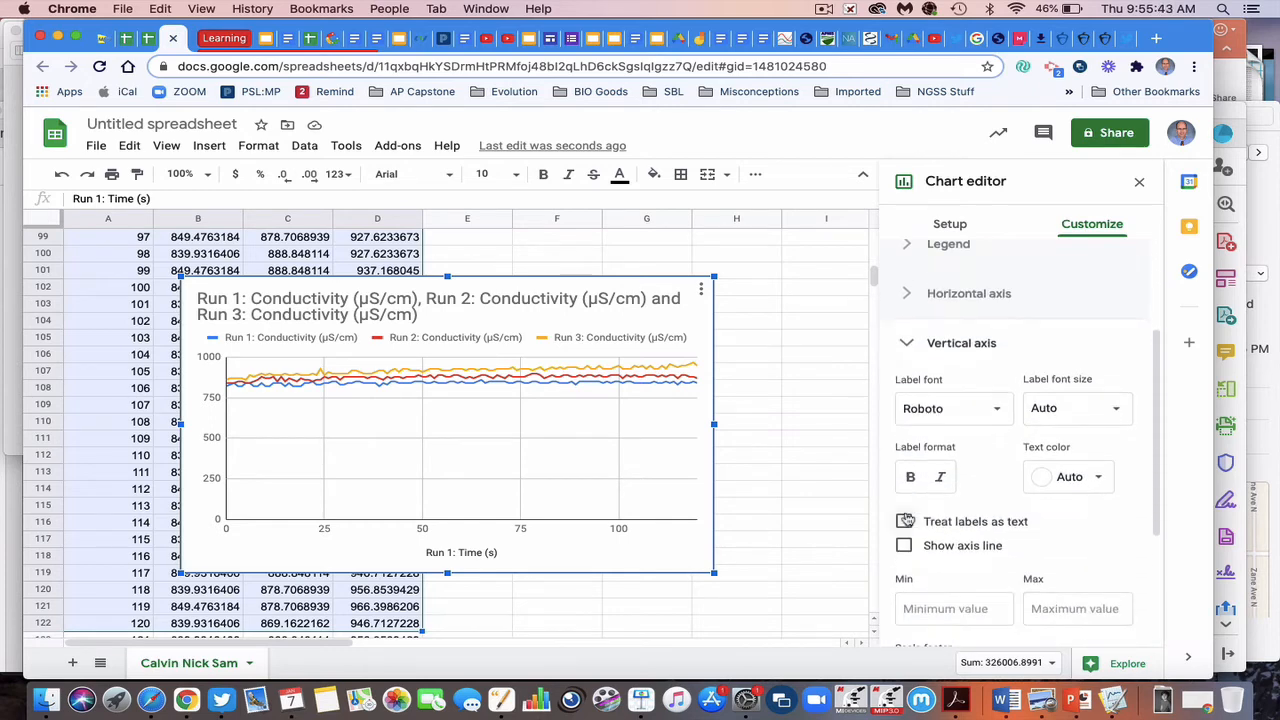
scroll(905, 520, "down", 3)
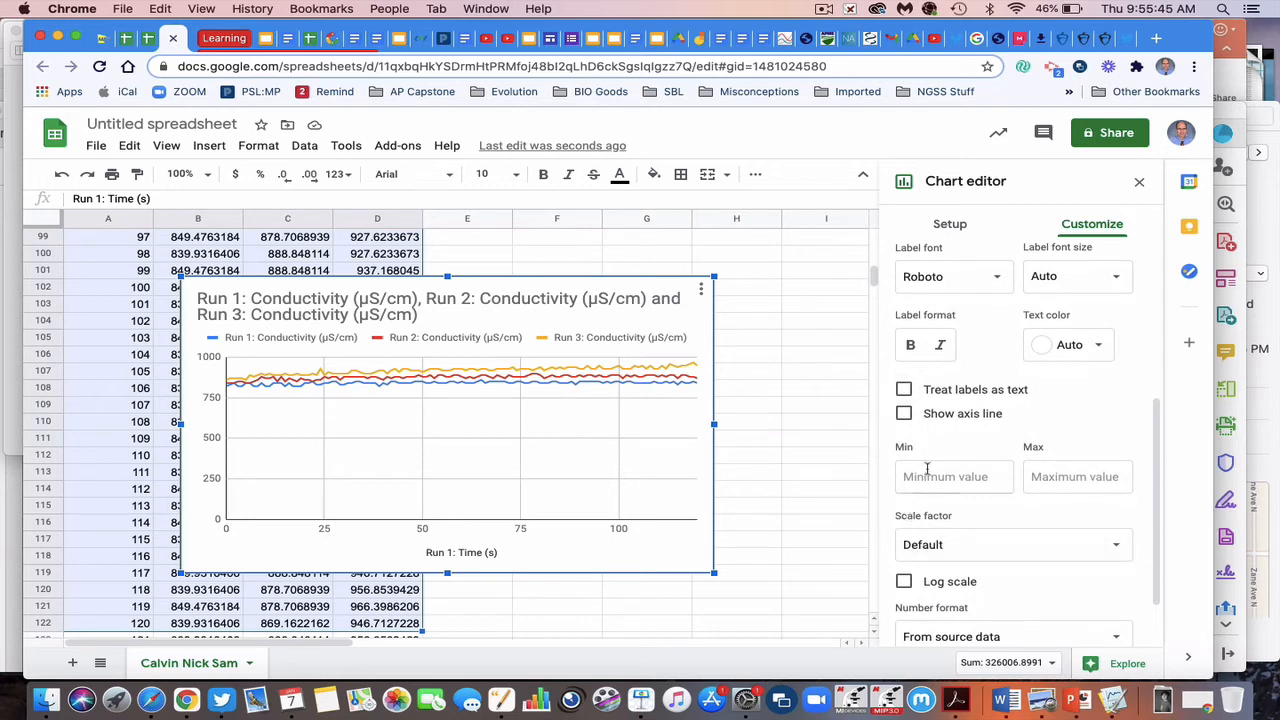
left_click(919, 477)
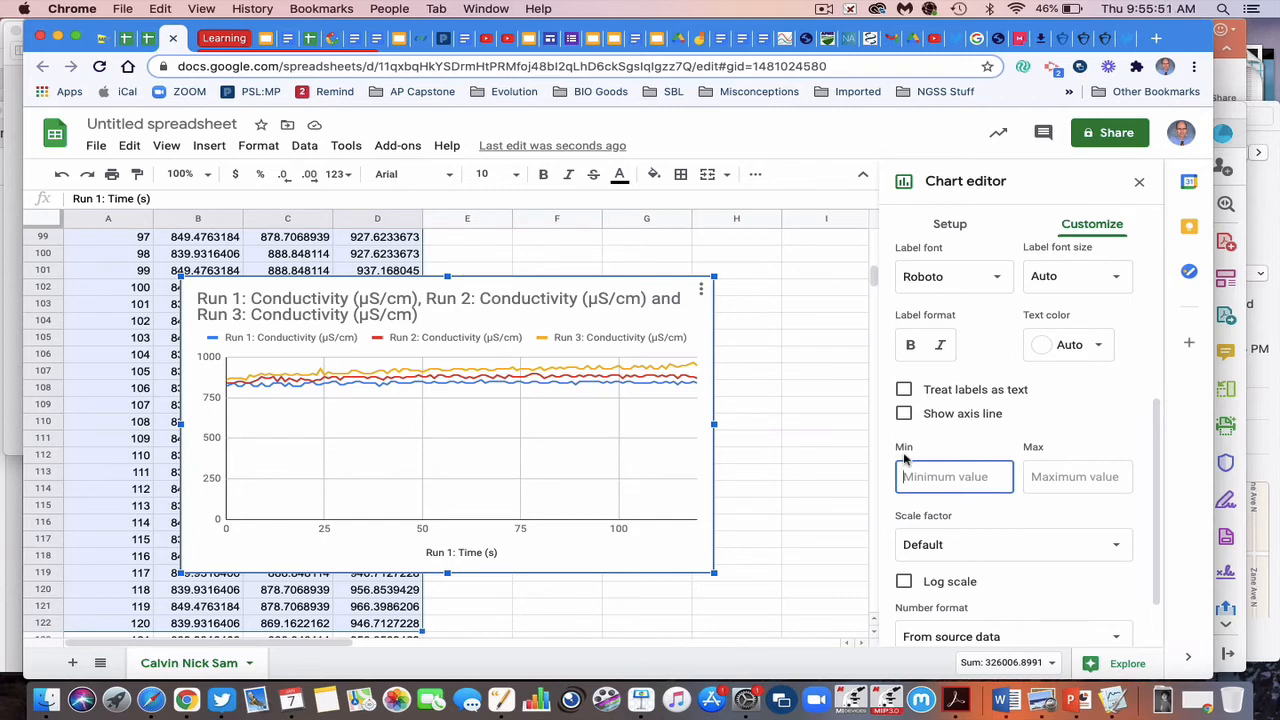
type("750")
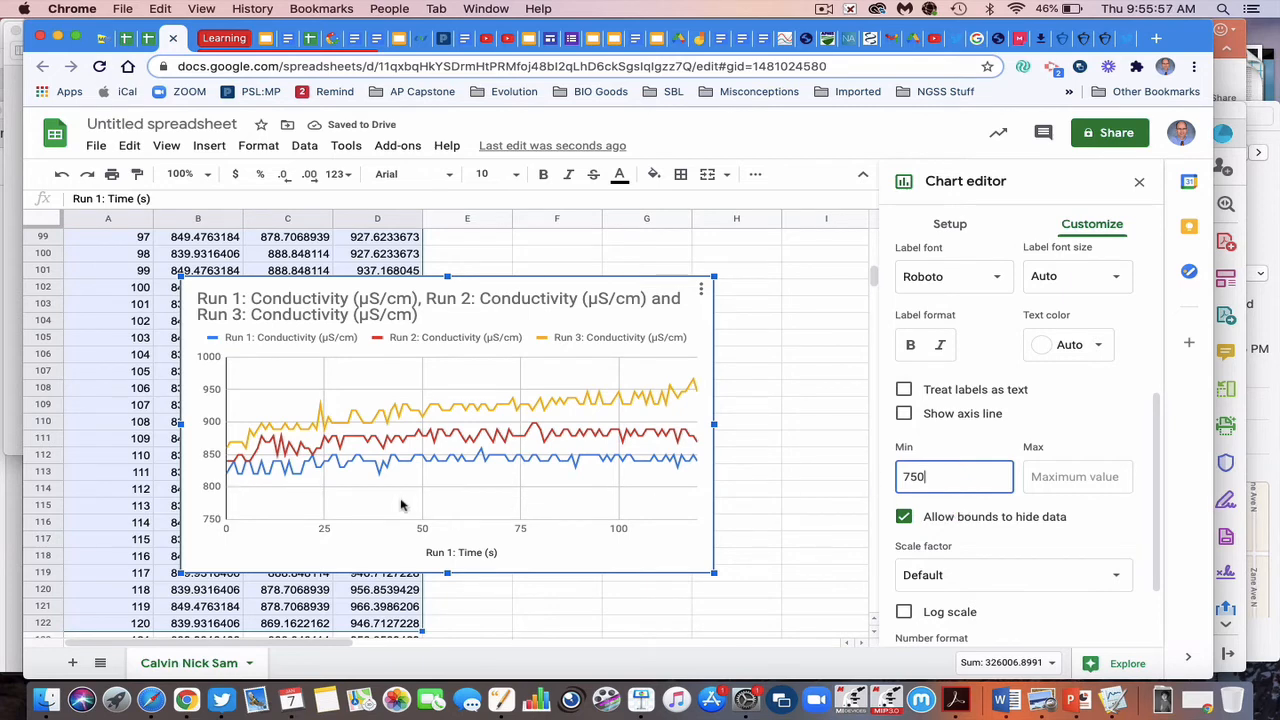
double_click(936, 479)
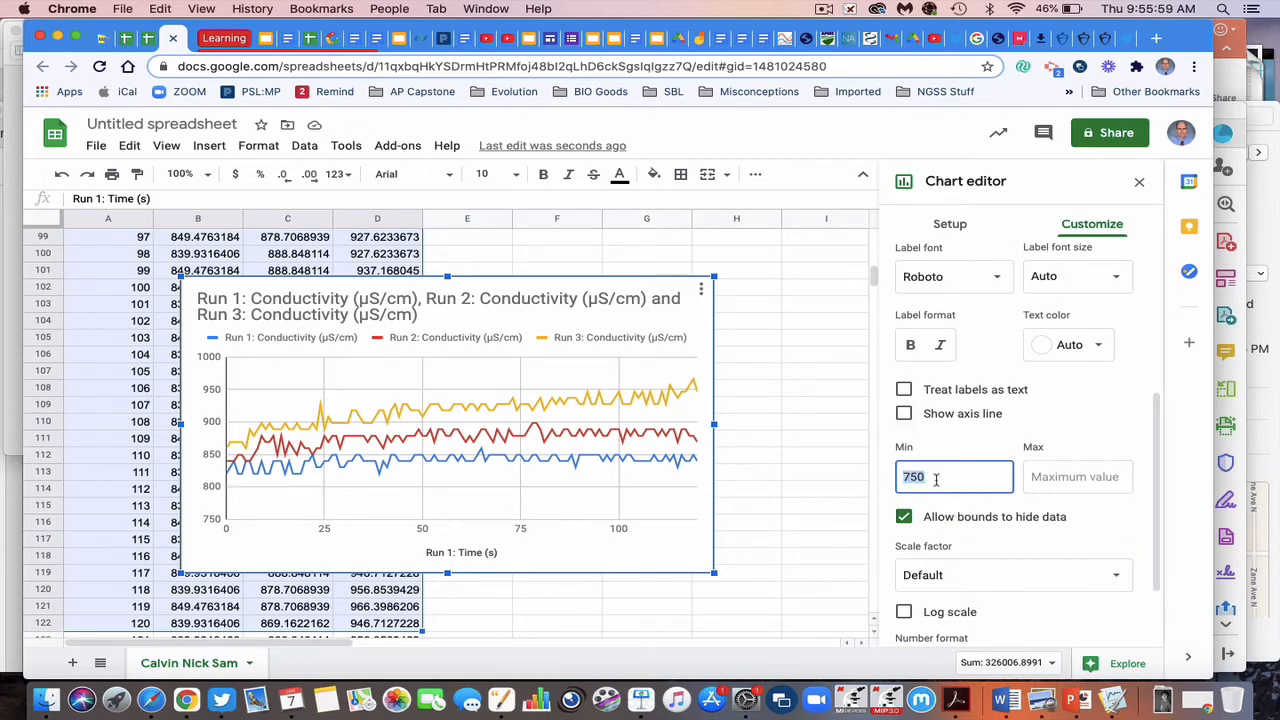
type("800")
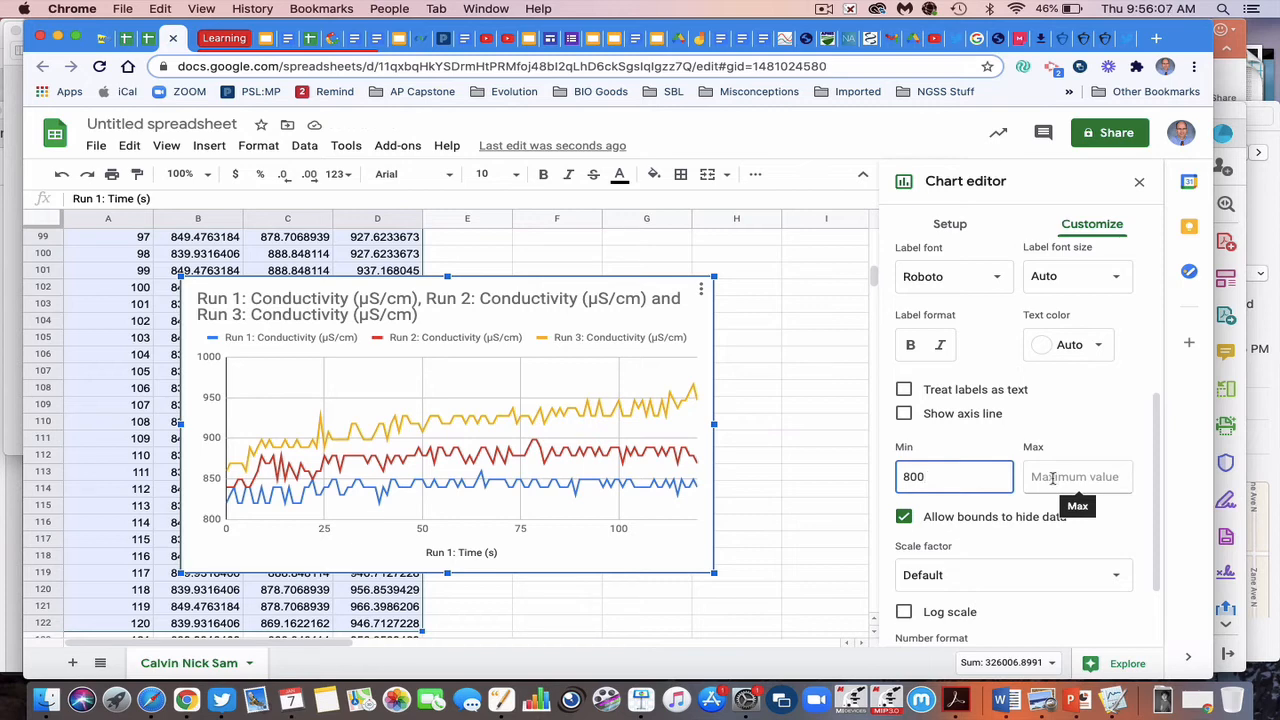
- Set the chart's vertical axis maximum to 975 and close the vertical axis settings
left_click(1050, 478)
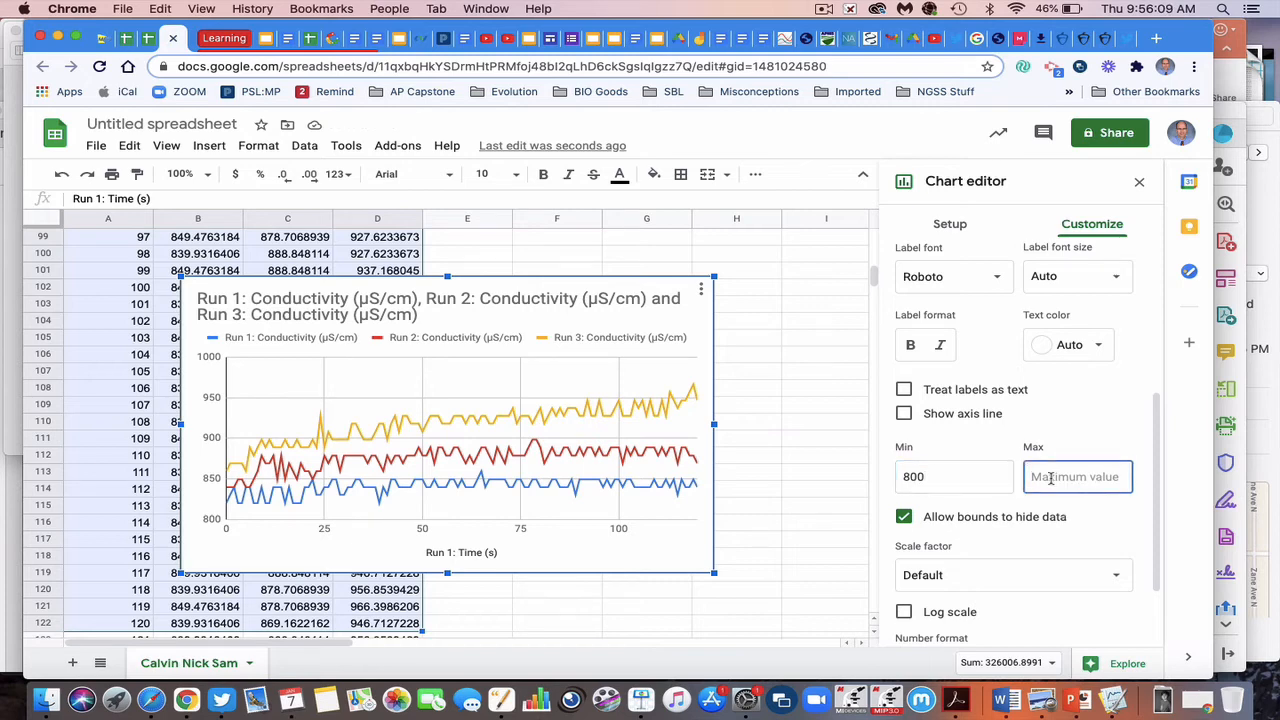
type("975")
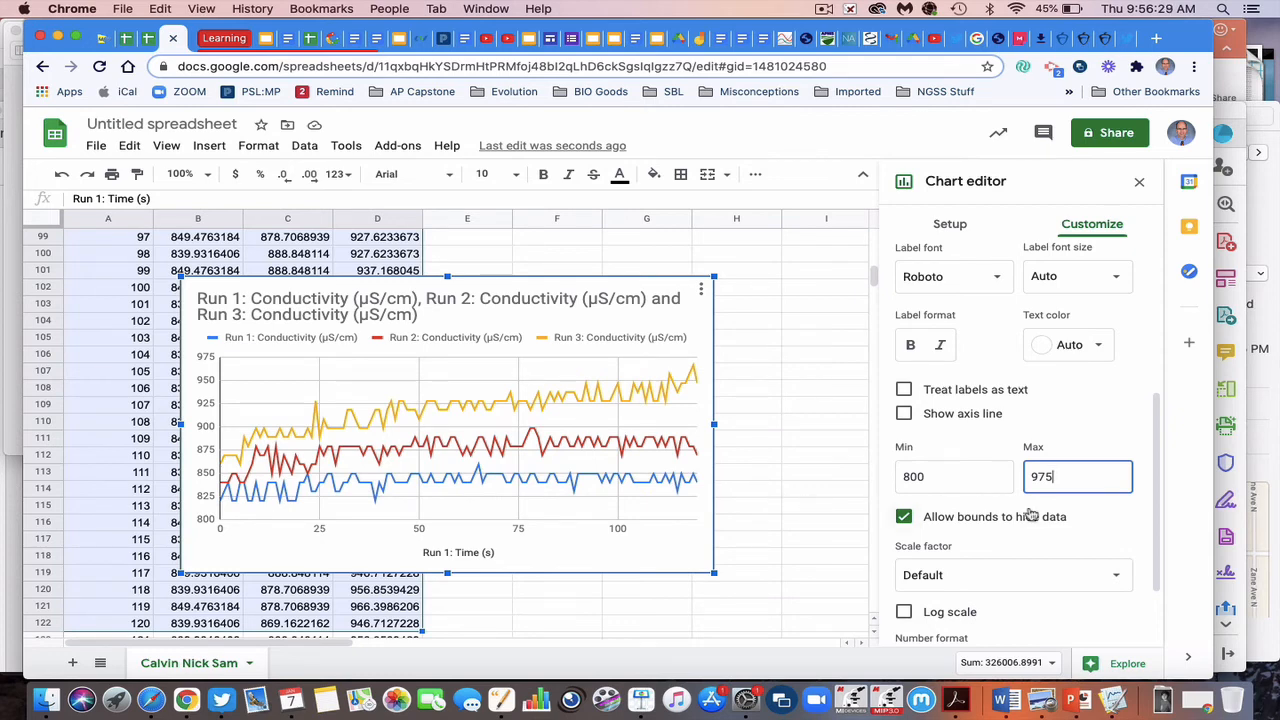
scroll(1031, 514, "down", 2)
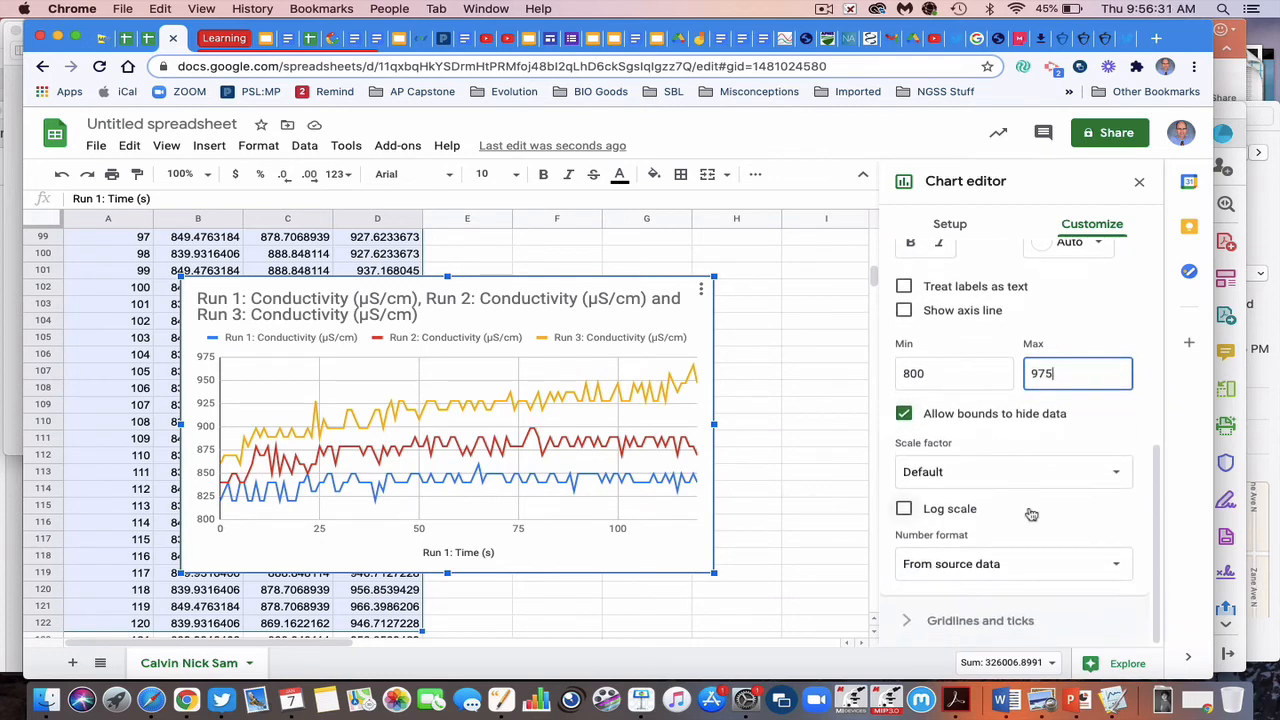
scroll(1031, 514, "up", 5)
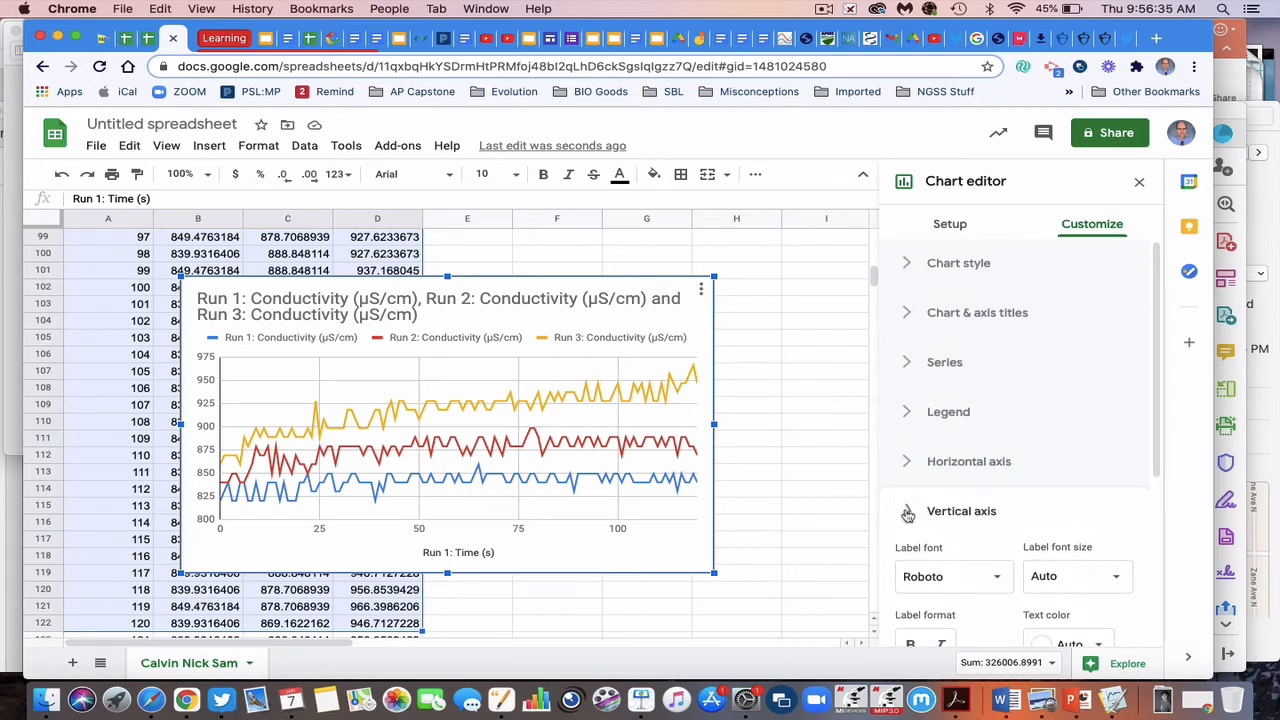
left_click(907, 510)
- Add a linear trendline to all three conductivity series in the chart
left_click(906, 362)
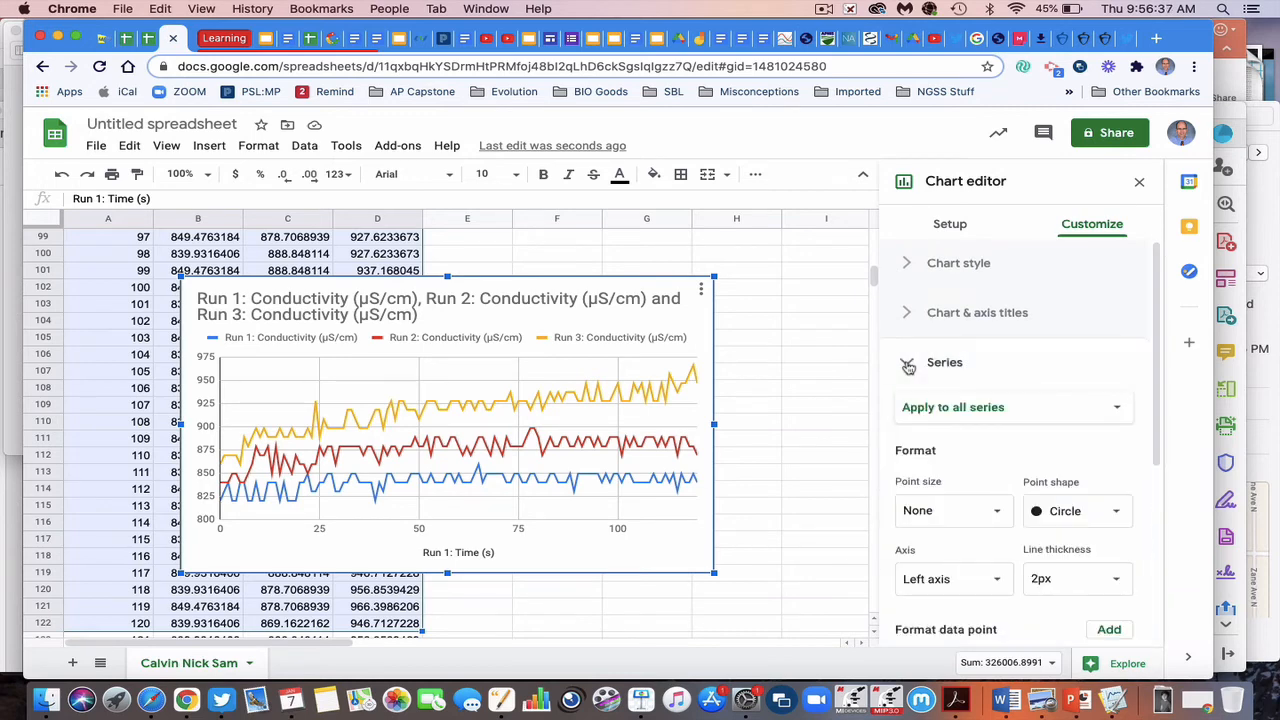
scroll(958, 511, "down", 4)
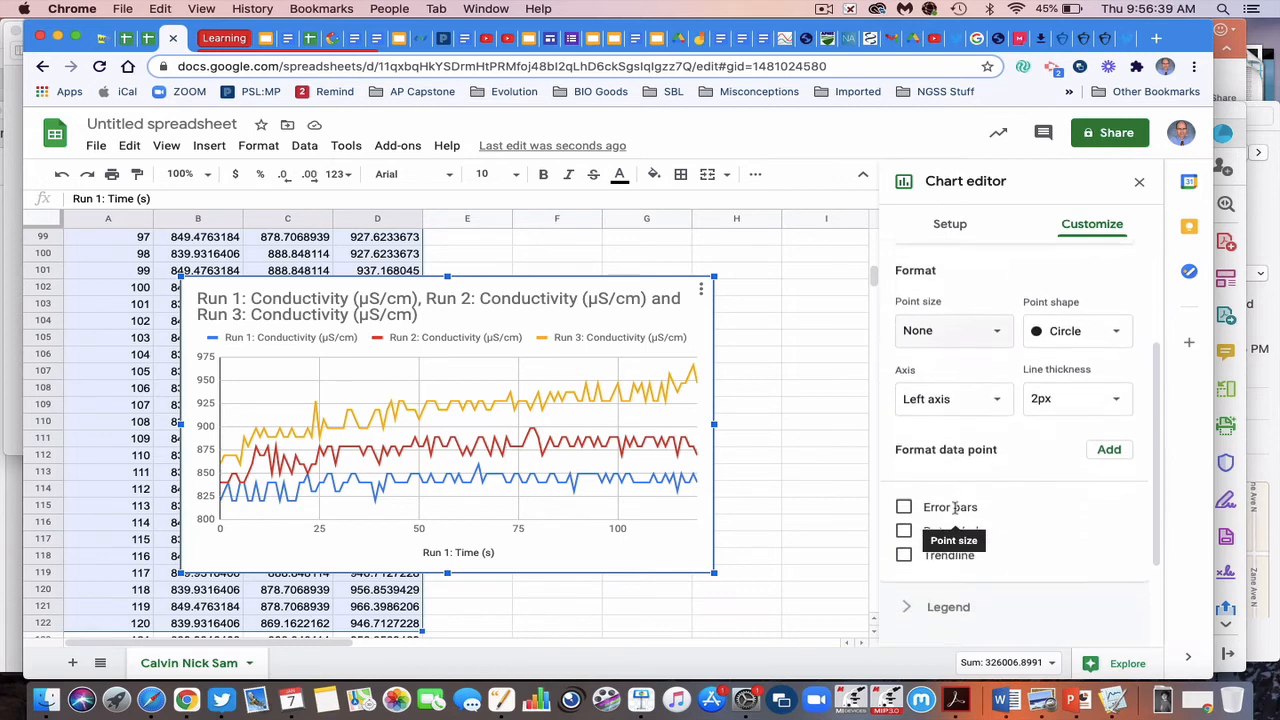
left_click(904, 523)
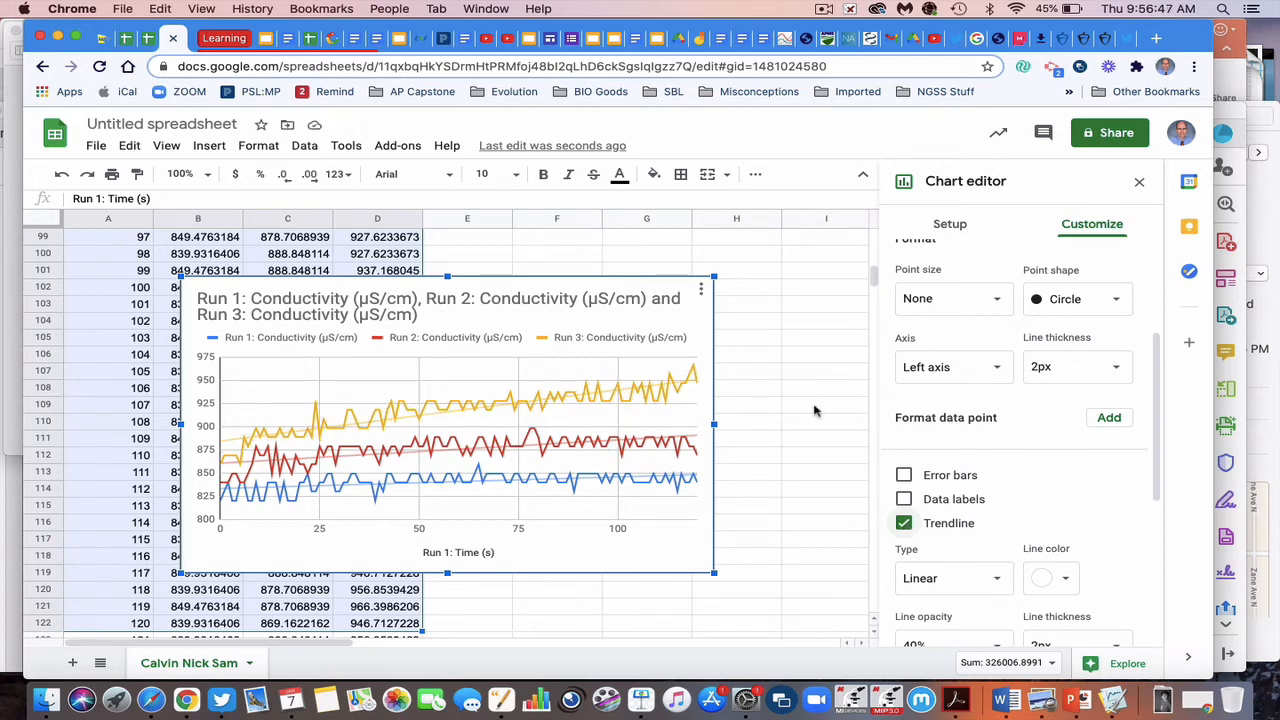
- Label the trendlines of all series with their equations using the Use Equation option
scroll(815, 410, "down", 1)
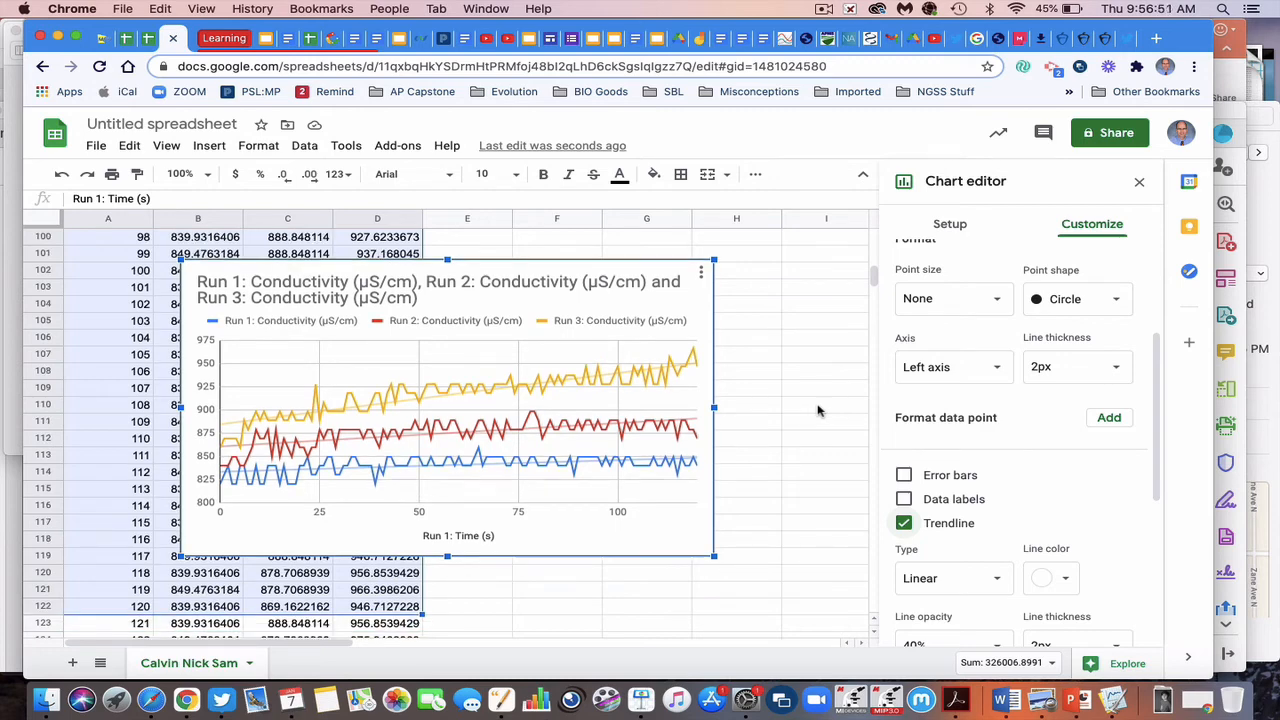
scroll(1030, 505, "down", 3)
scroll(1030, 505, "down", 3)
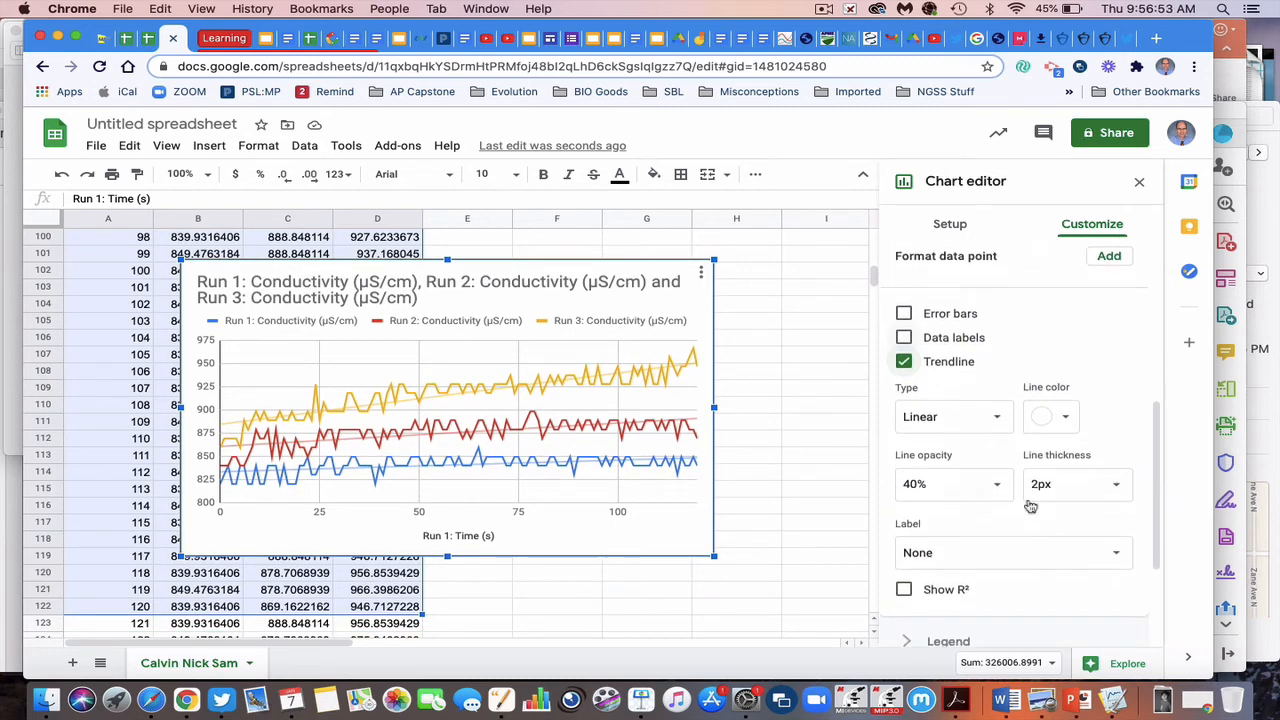
left_click(933, 545)
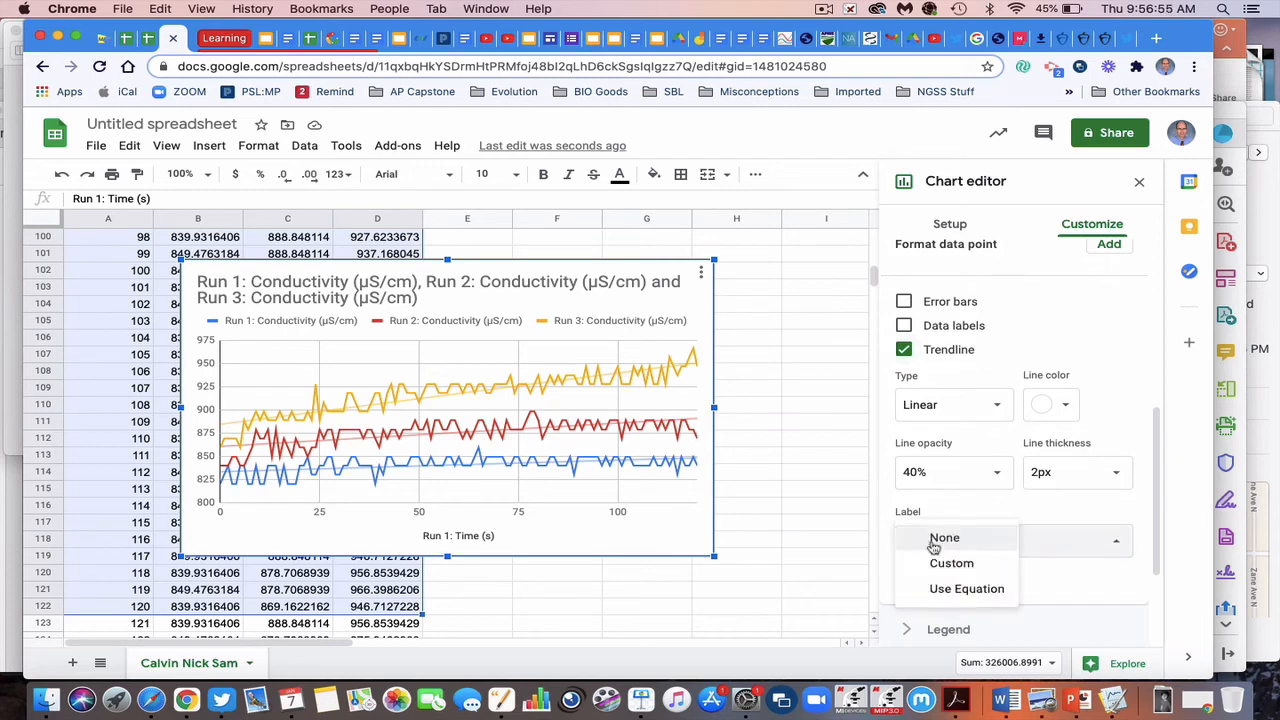
left_click(947, 589)
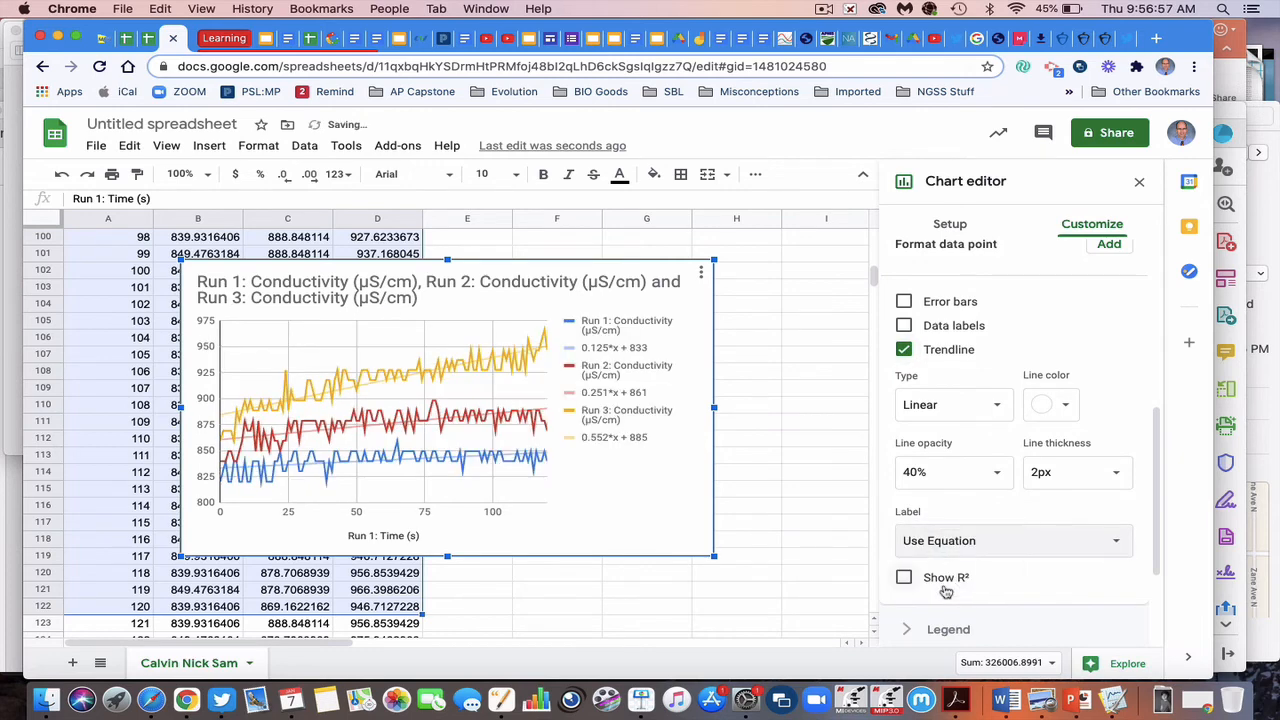